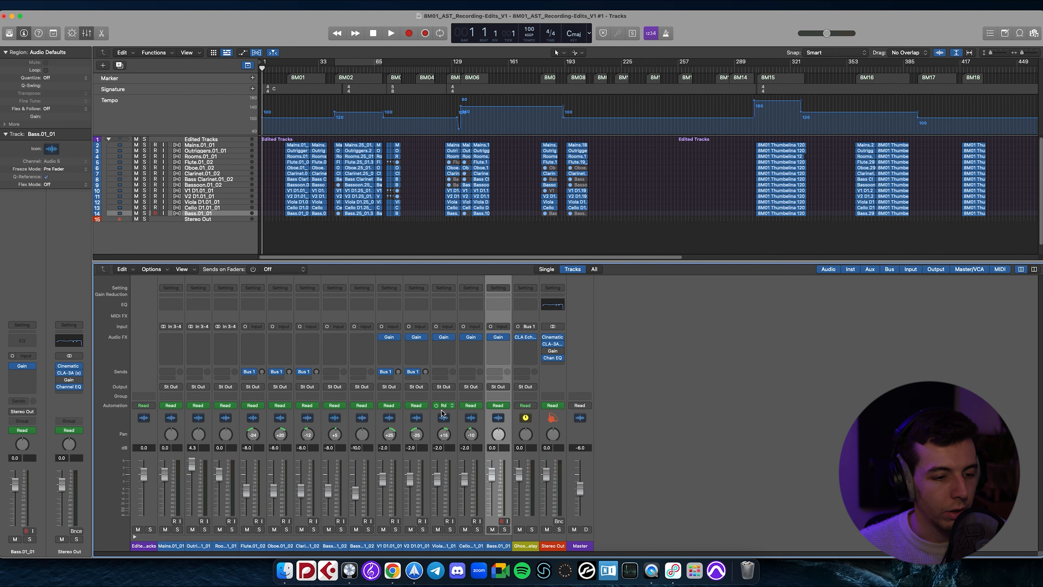
- Reposition the Gain plug-in window for the Stereo Out channel and toggle its Mono option
drag(282, 71, 182, 70)
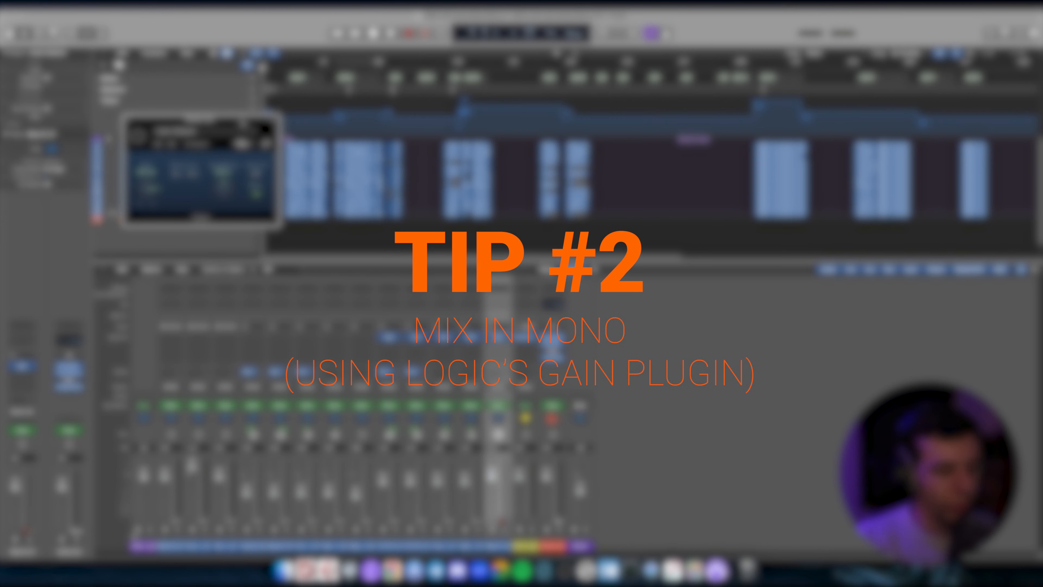
drag(222, 127, 375, 135)
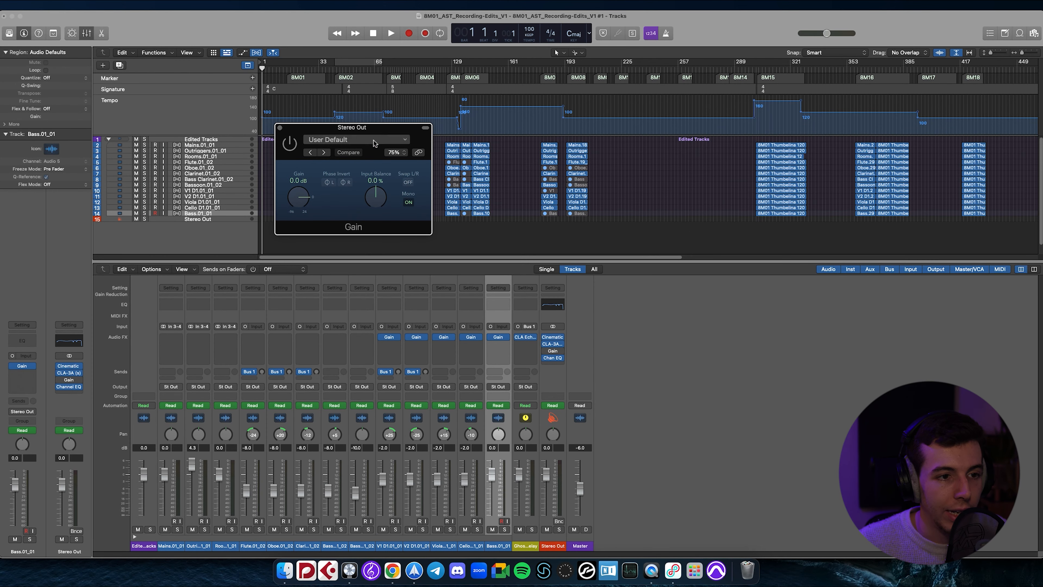
click(408, 203)
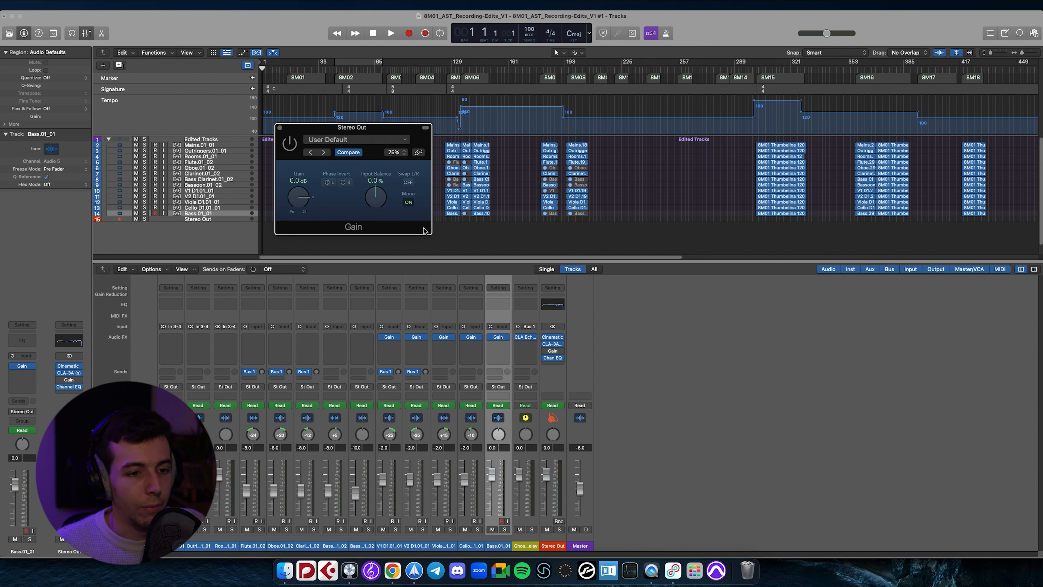
mouse_move(432, 235)
mouse_down()
mouse_move(564, 290)
mouse_move(437, 246)
mouse_up()
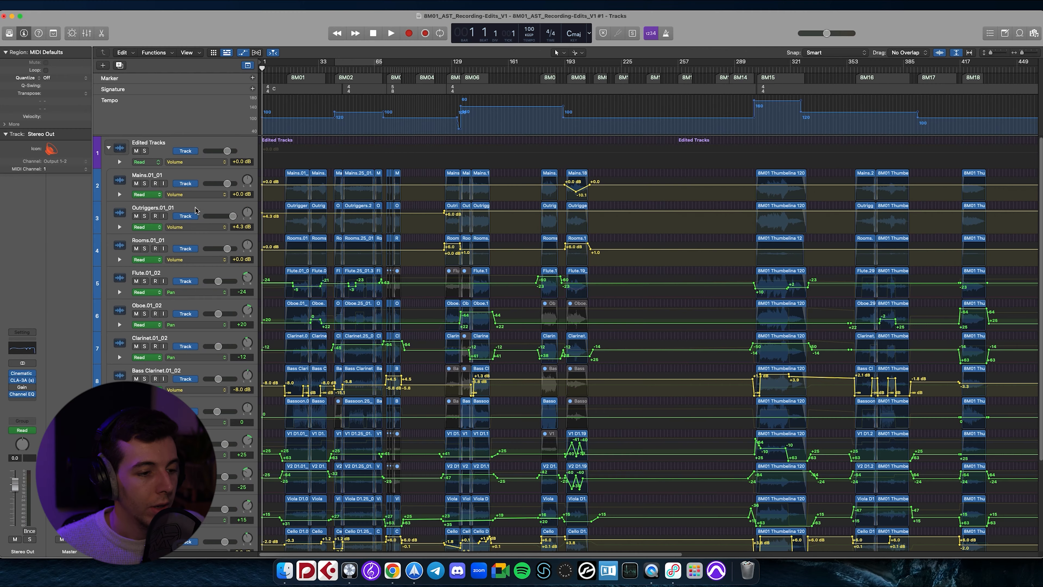
- Switch the displayed automation parameter to Volume on the Flute, Oboe, Clarinet and Bassoon tracks
click(193, 292)
click(180, 332)
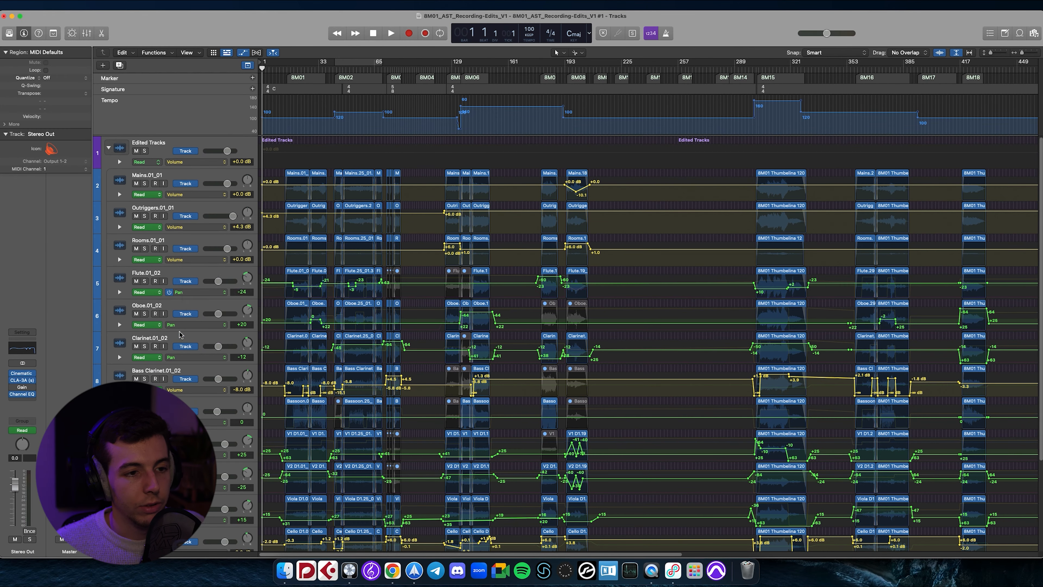
click(180, 324)
click(197, 316)
click(176, 357)
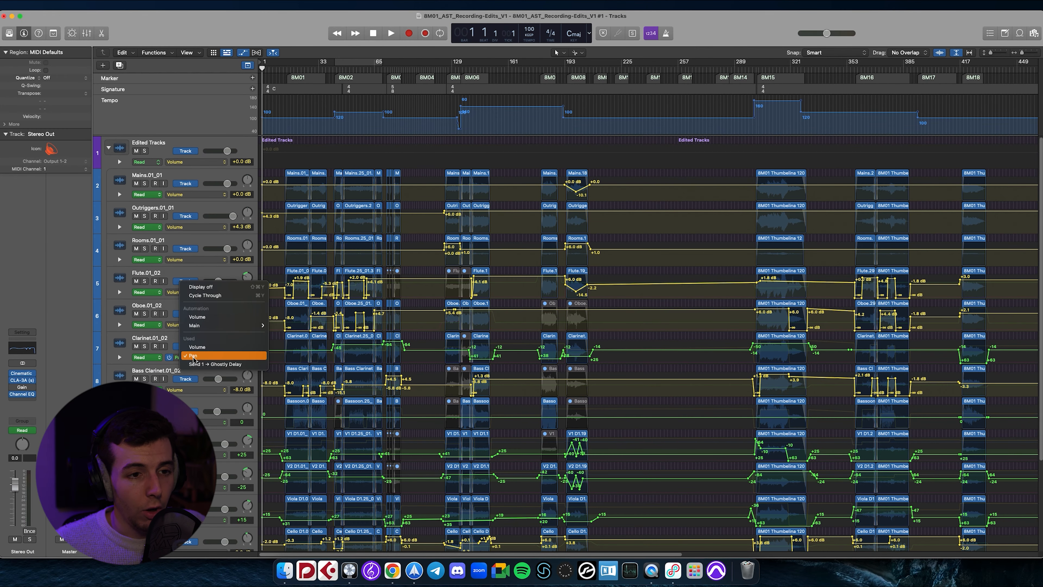
click(205, 348)
click(204, 391)
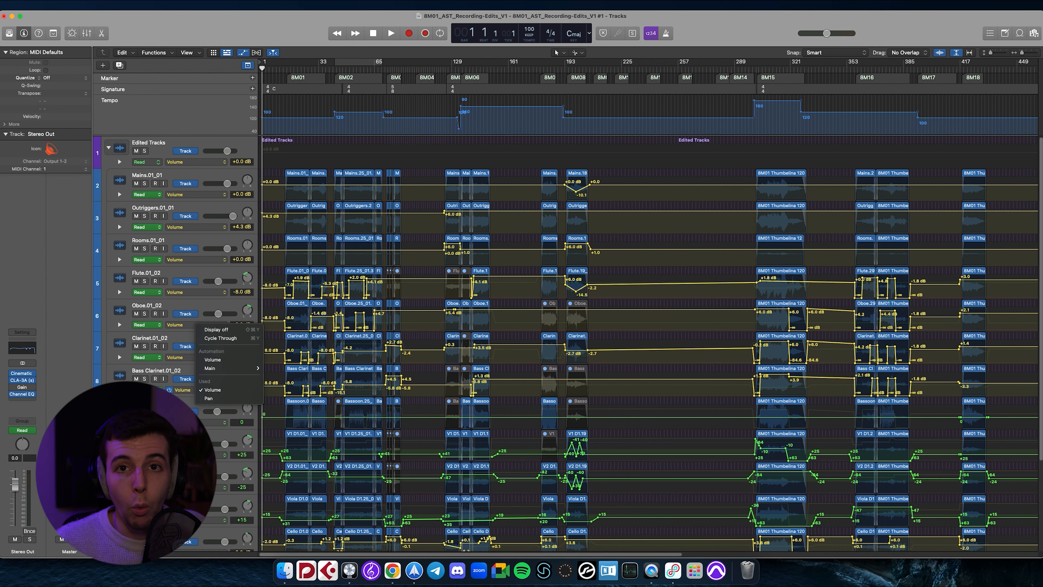
click(179, 421)
click(180, 422)
click(200, 416)
- Switch the displayed automation parameter to Volume on the V1, V2 and Viola tracks
scroll(220, 395, down, 5)
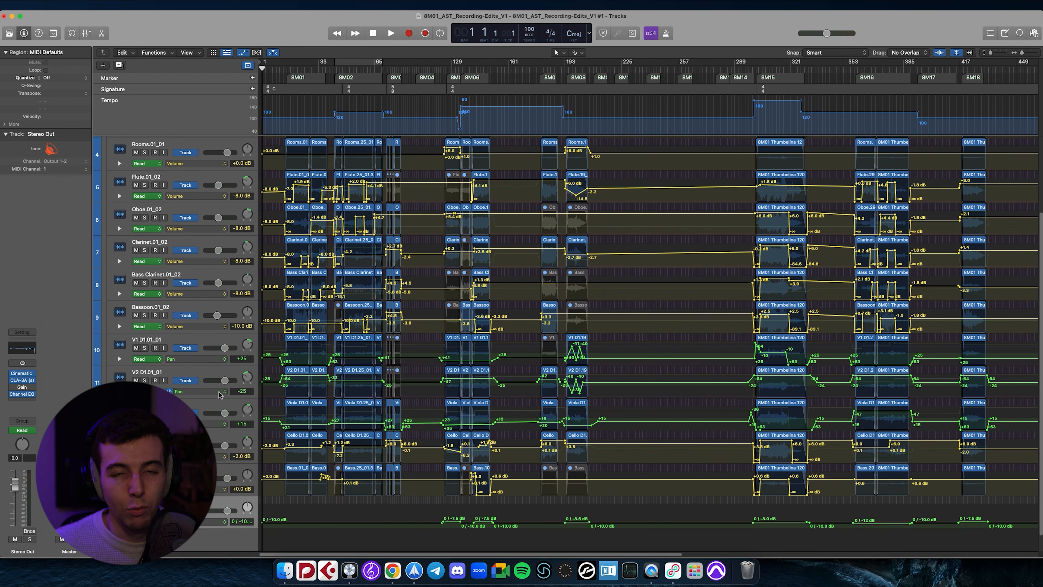
click(197, 359)
click(206, 349)
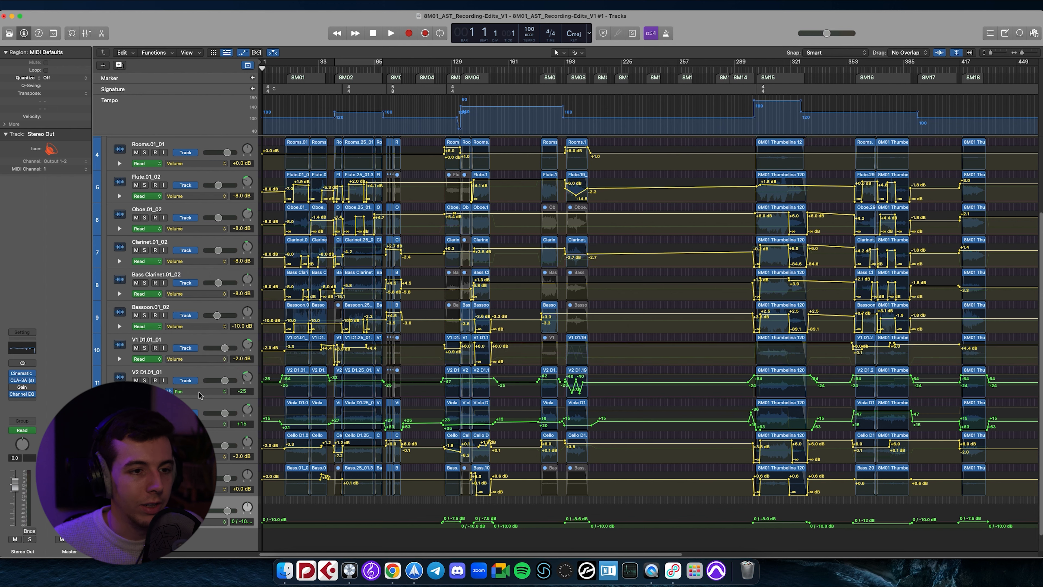
click(200, 391)
click(211, 382)
click(200, 423)
click(201, 413)
- Move the playhead to bar 13, just ahead of the BM01 regions
key(super+Right)
key(super+Right)
key(super+Right)
key(super+Right)
key(super+Right)
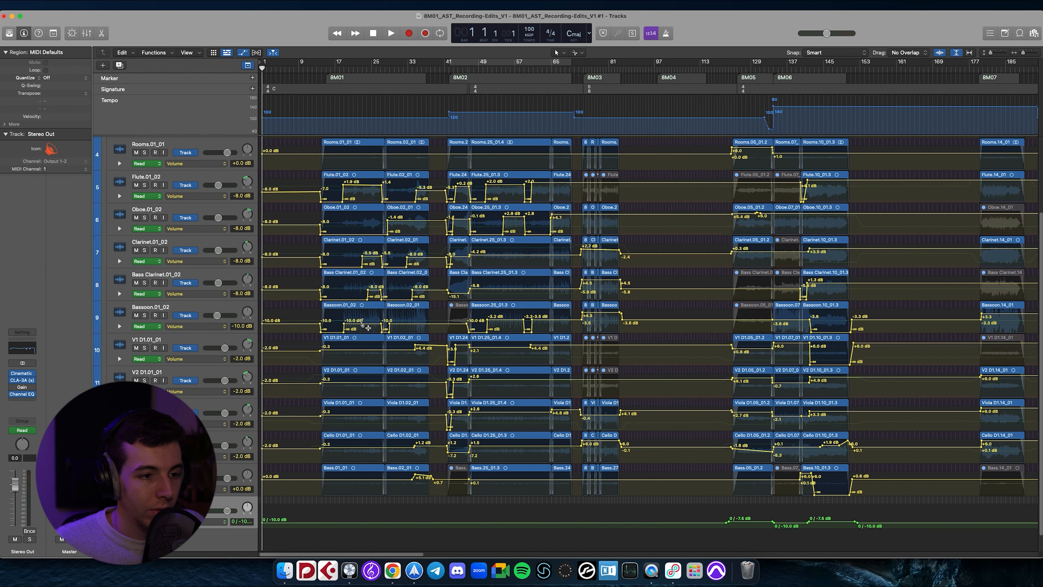
key(super+Right)
drag(400, 68, 372, 68)
key(super+Right)
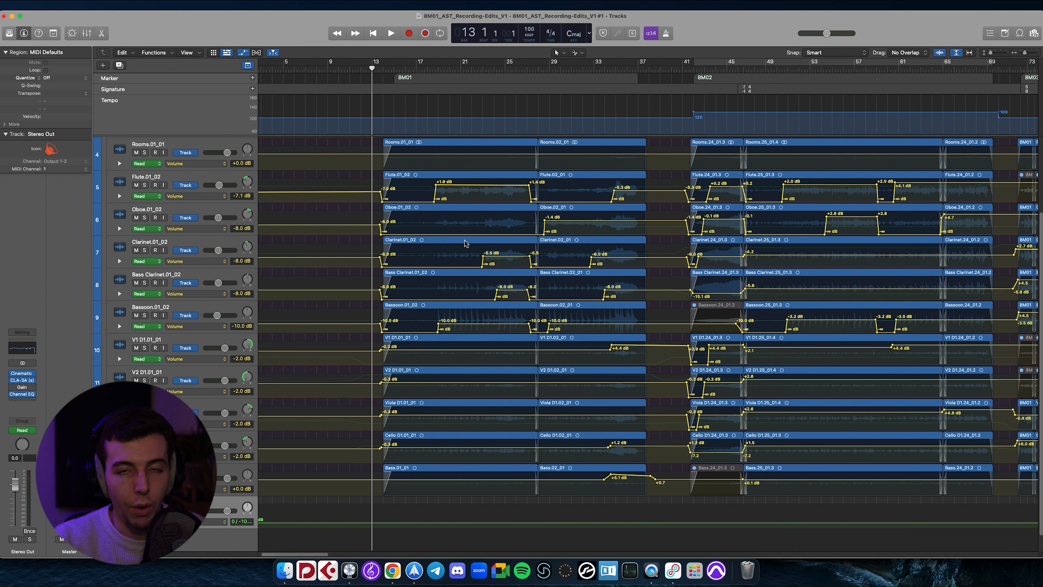
- Try muting the opening of the Bassoon.01_02 region by dividing it at bar 19, and undo both edits
click(439, 314)
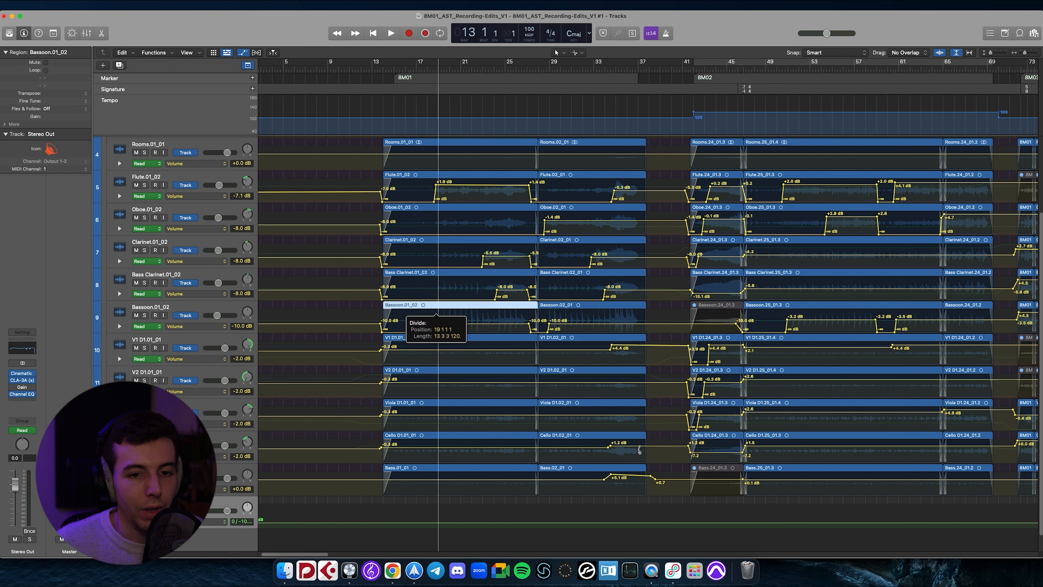
click(418, 309)
click(45, 63)
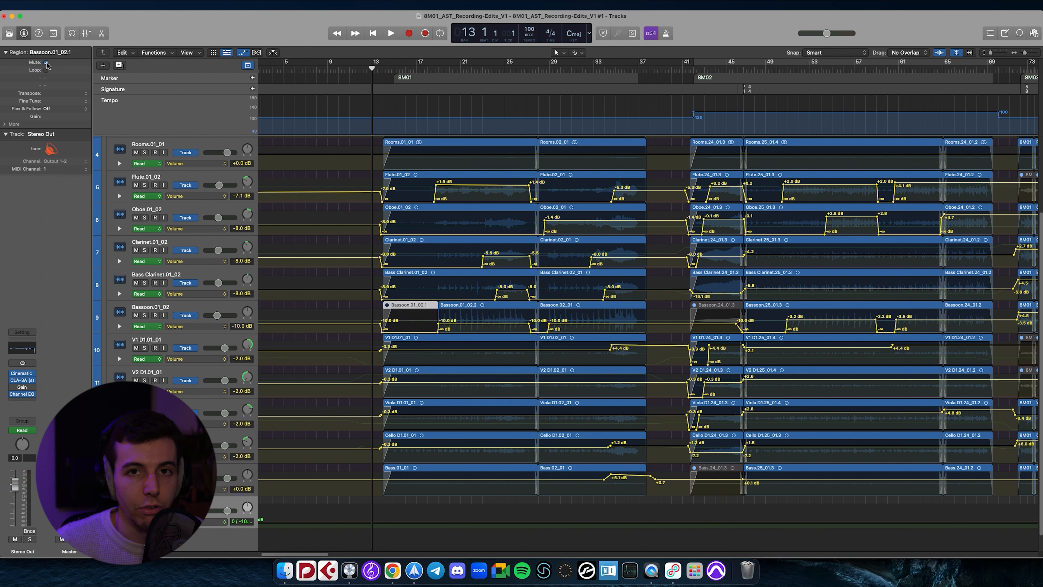
key(super+z)
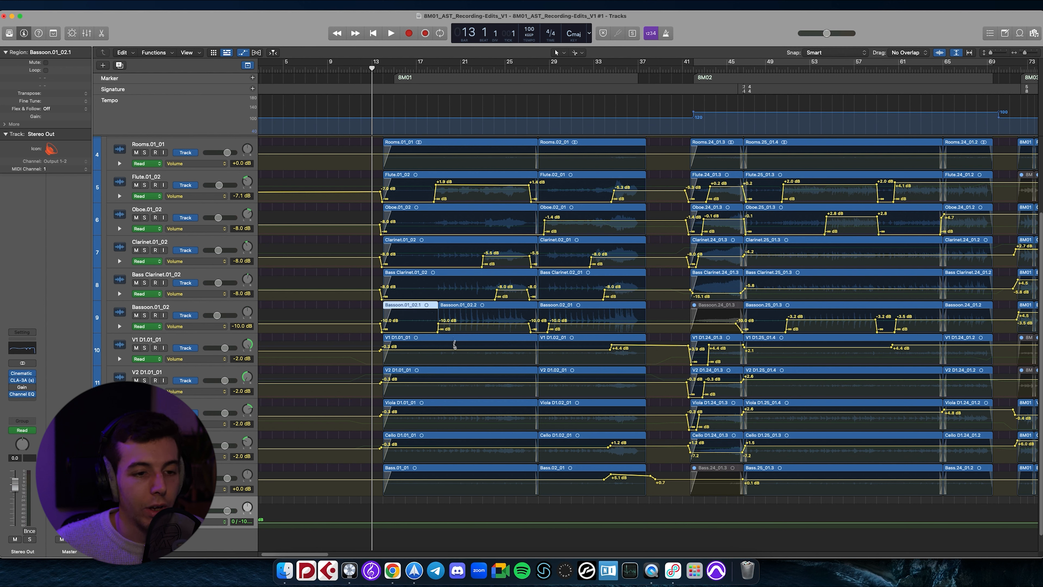
key(super+z)
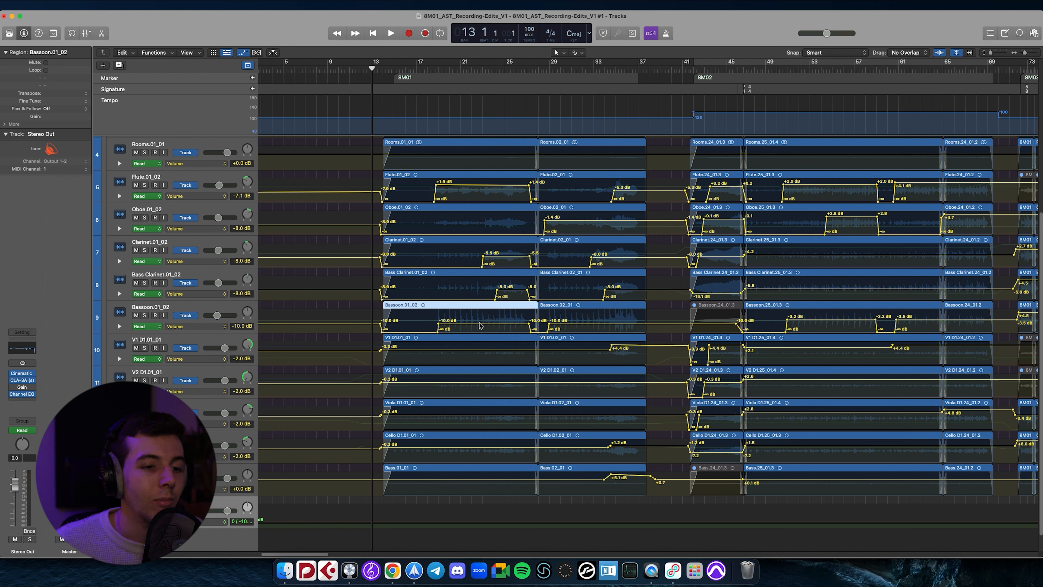
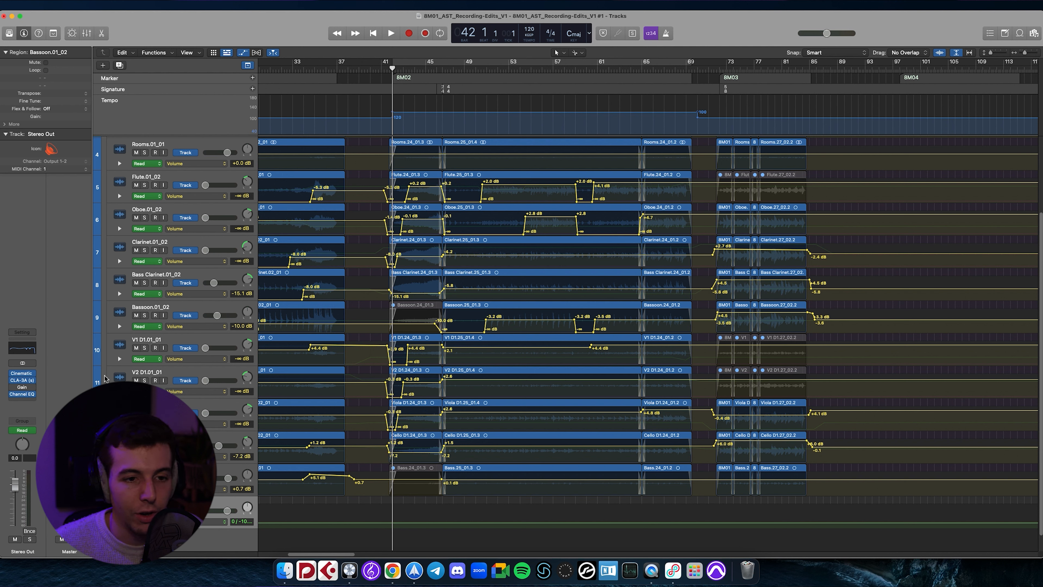
- Open the Channel EQ on the Stereo Out channel strip
click(23, 394)
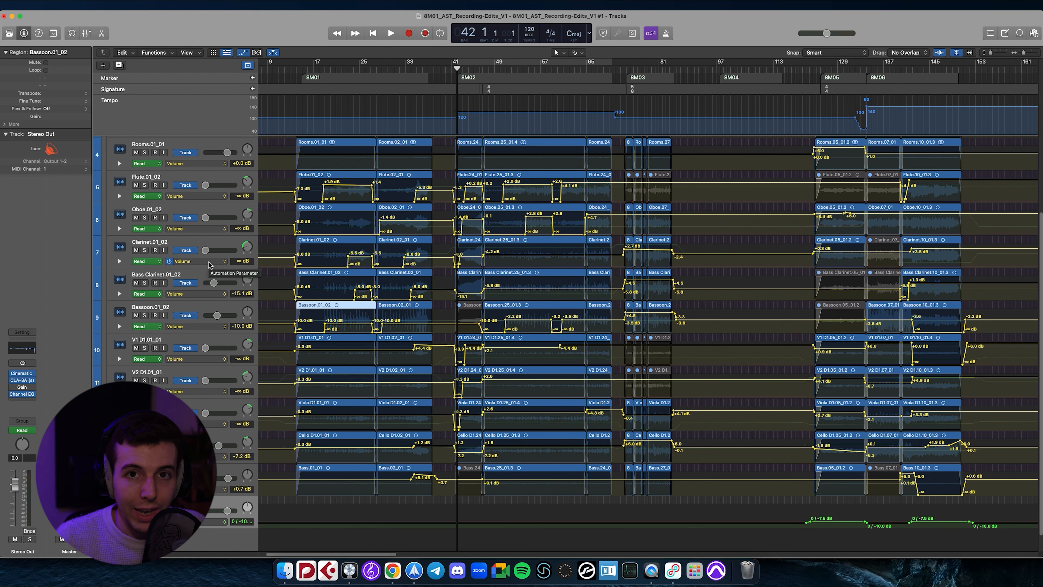
- Switch the displayed automation parameter to Pan on the Clarinet, Oboe and Flute tracks
click(209, 262)
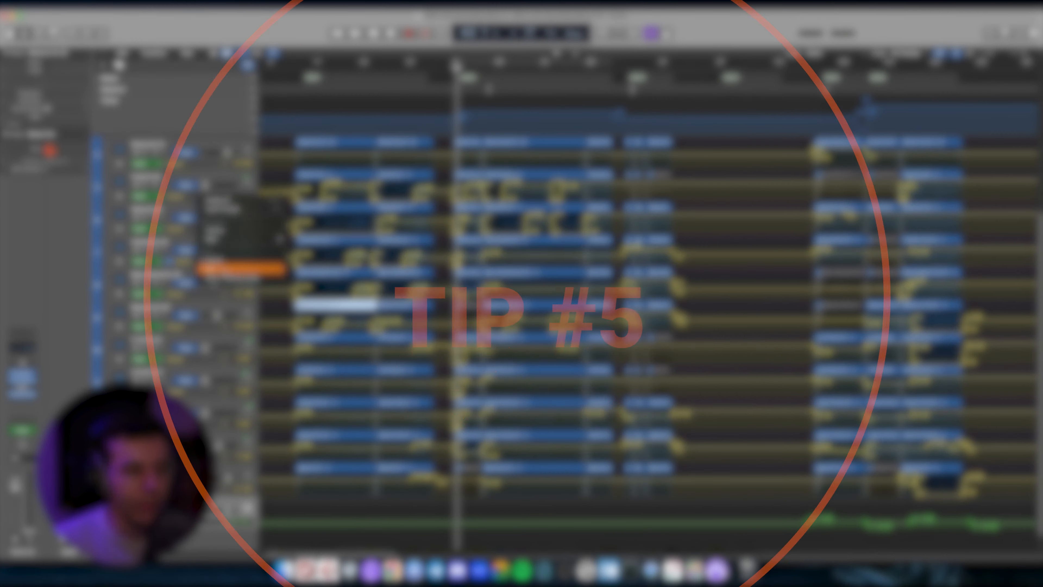
click(224, 270)
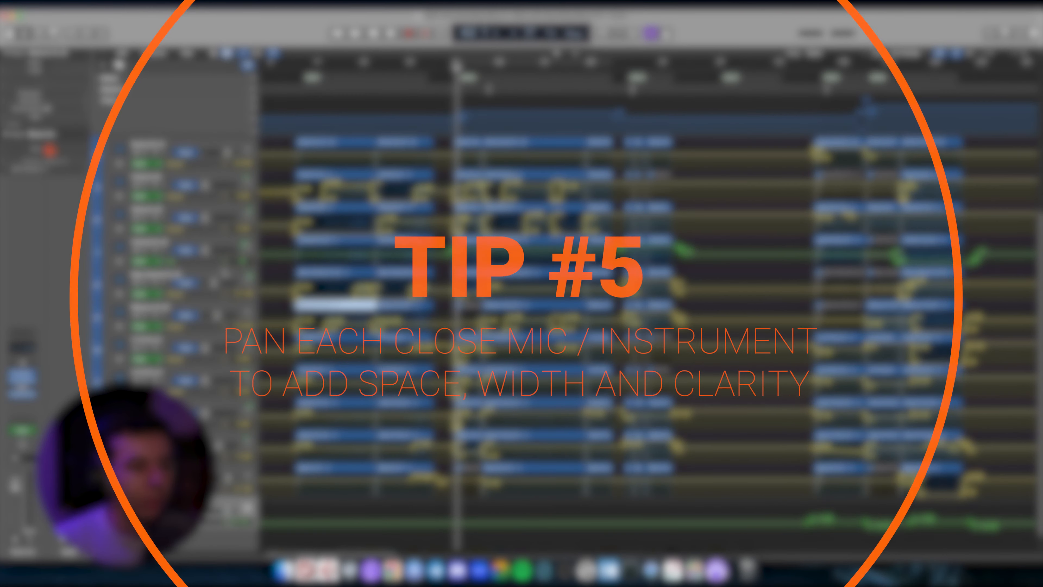
click(200, 230)
click(217, 237)
click(203, 196)
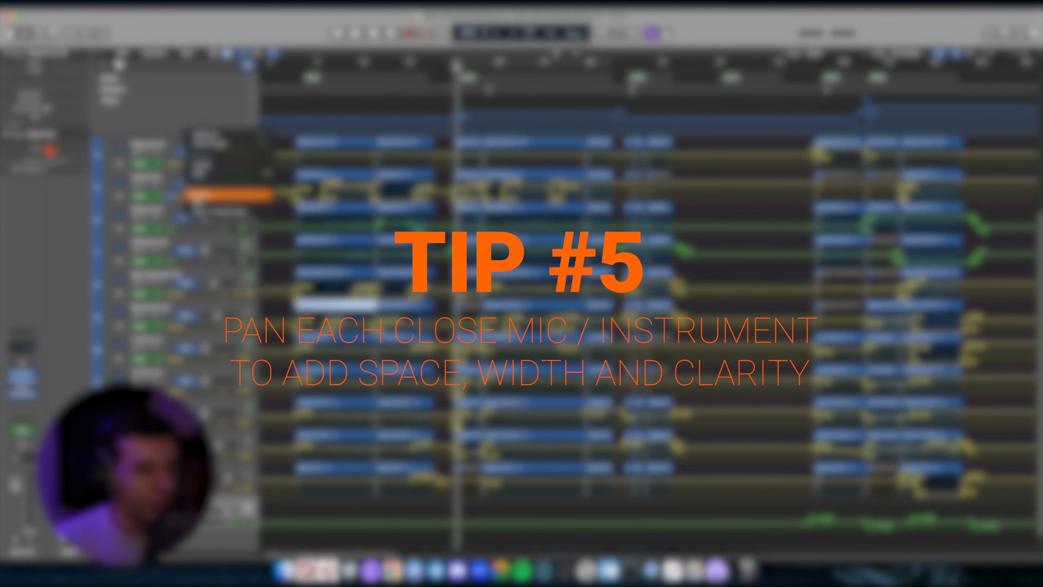
click(214, 205)
click(219, 164)
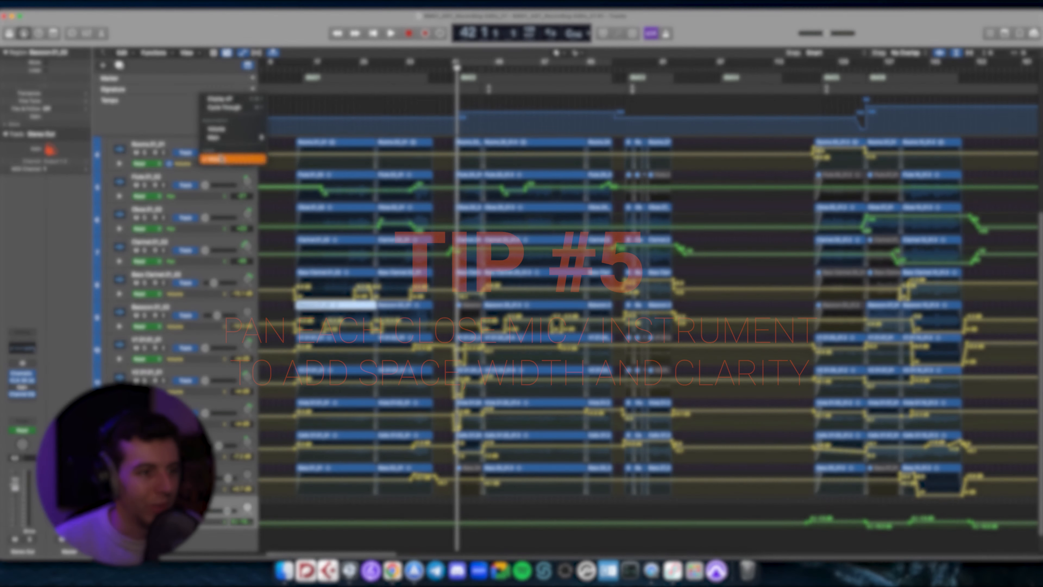
click(193, 163)
click(191, 163)
click(183, 171)
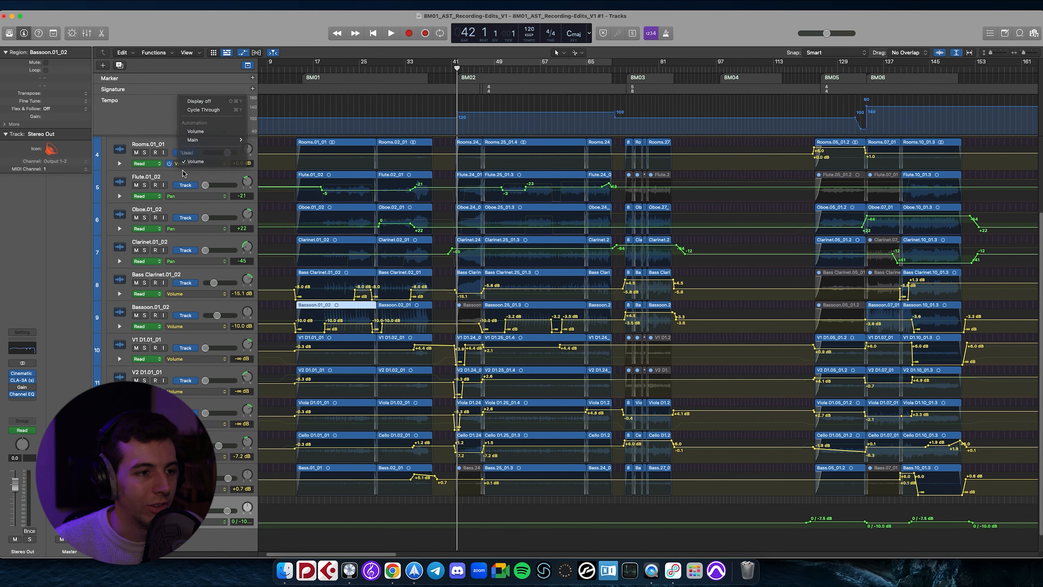
- Switch the displayed automation parameter to Pan on the Bass Clarinet, Bassoon and V1 tracks
click(205, 291)
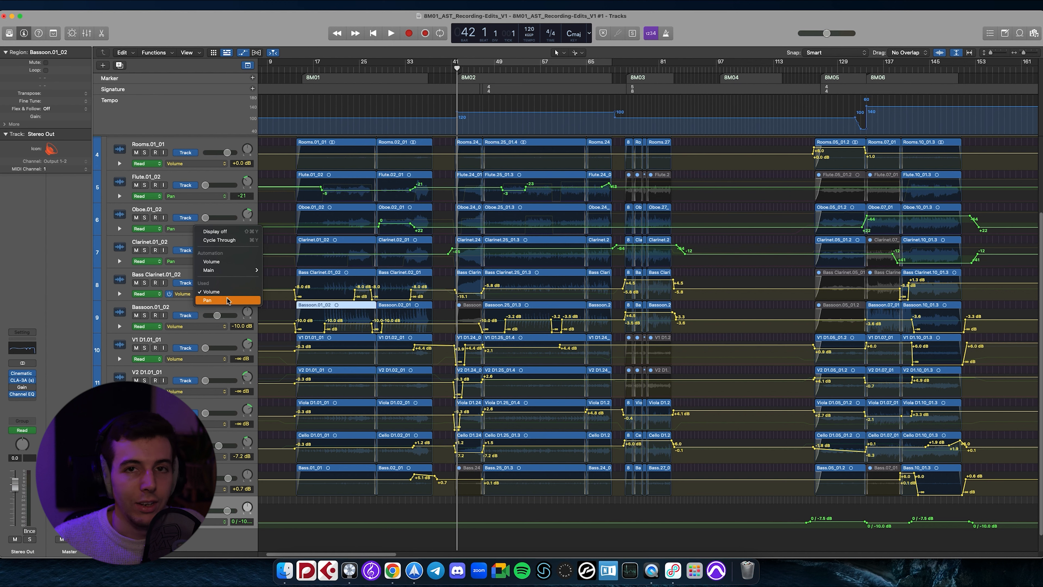
click(217, 300)
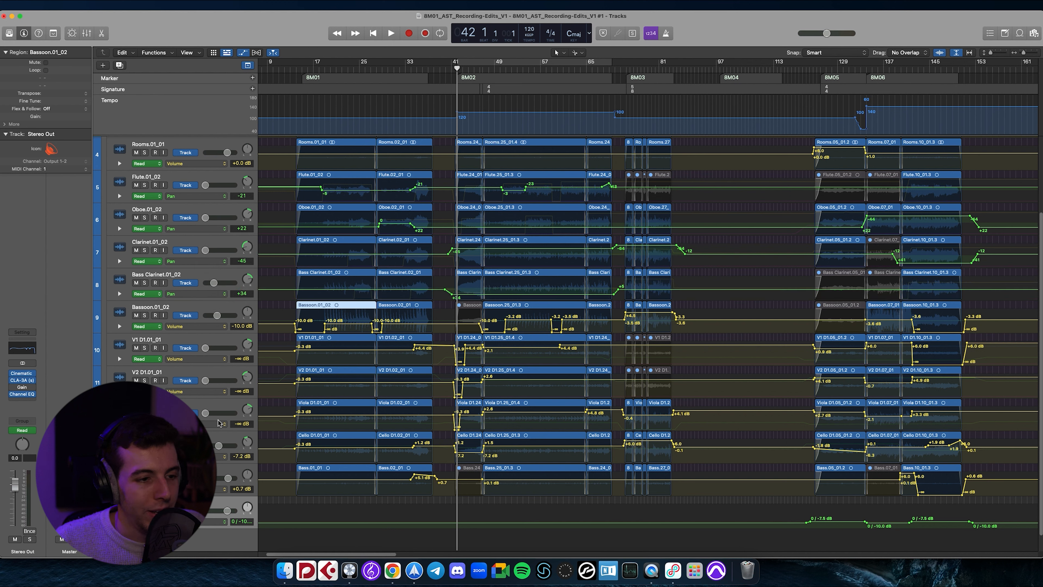
click(201, 326)
click(208, 334)
click(210, 359)
click(221, 368)
- Play the BM03 section from bar 71, beat 4, and stop playback at about bar 84
scroll(263, 268, up, 3)
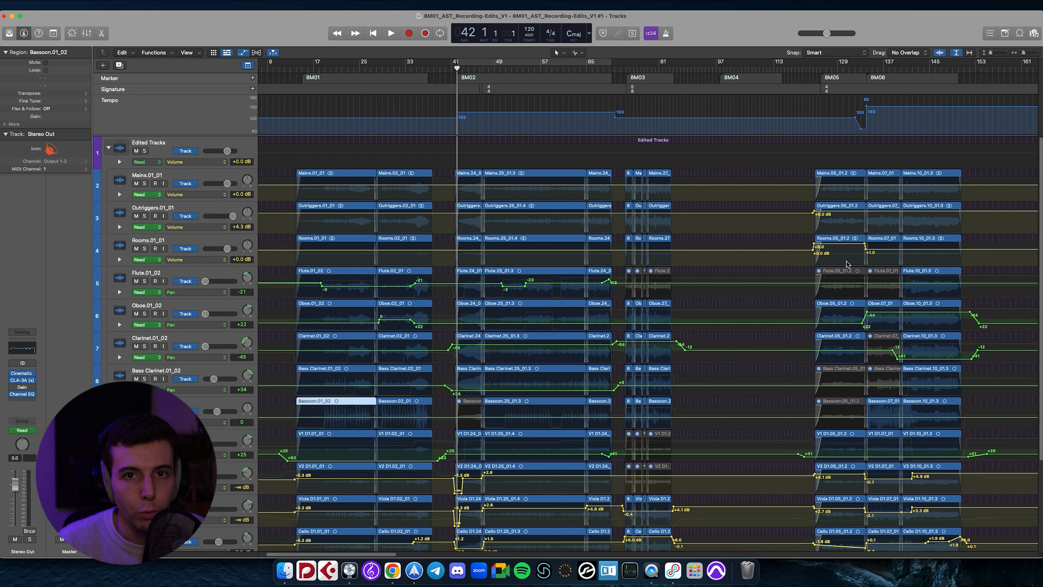
drag(633, 67, 624, 70)
scroll(730, 209, right, 5)
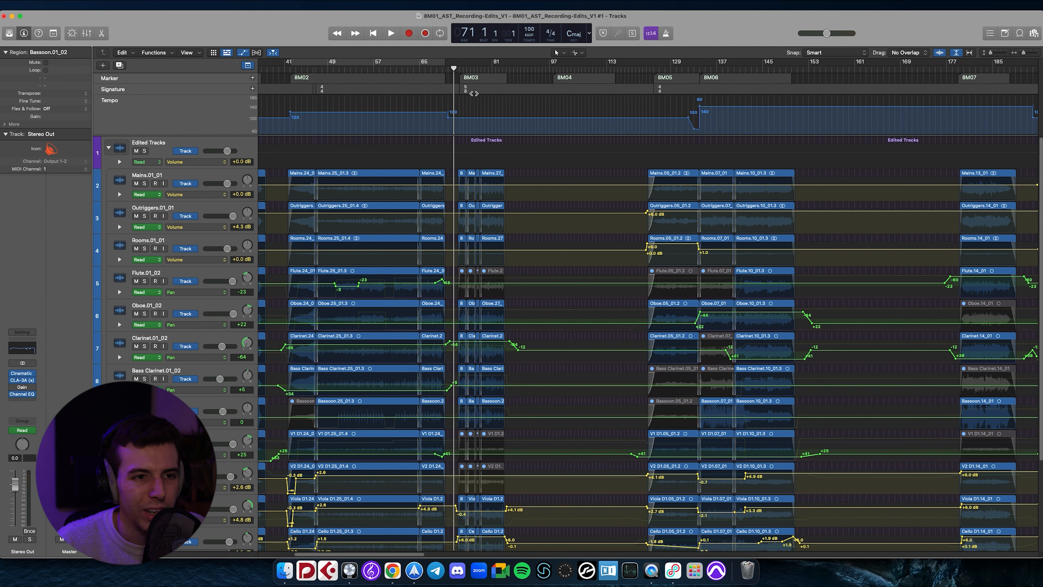
drag(456, 69, 459, 69)
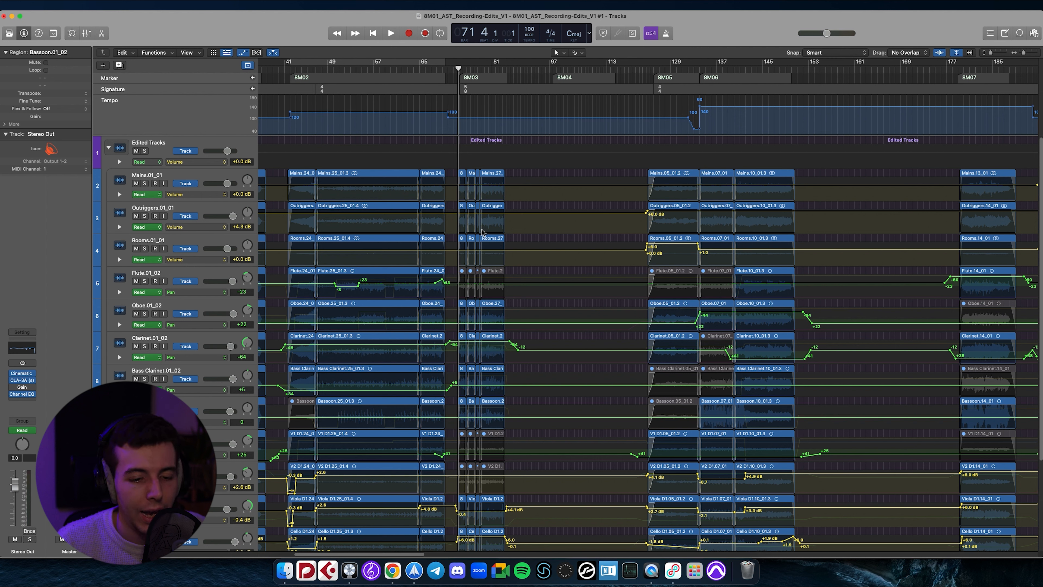
scroll(525, 304, down, 3)
scroll(526, 304, up, 2)
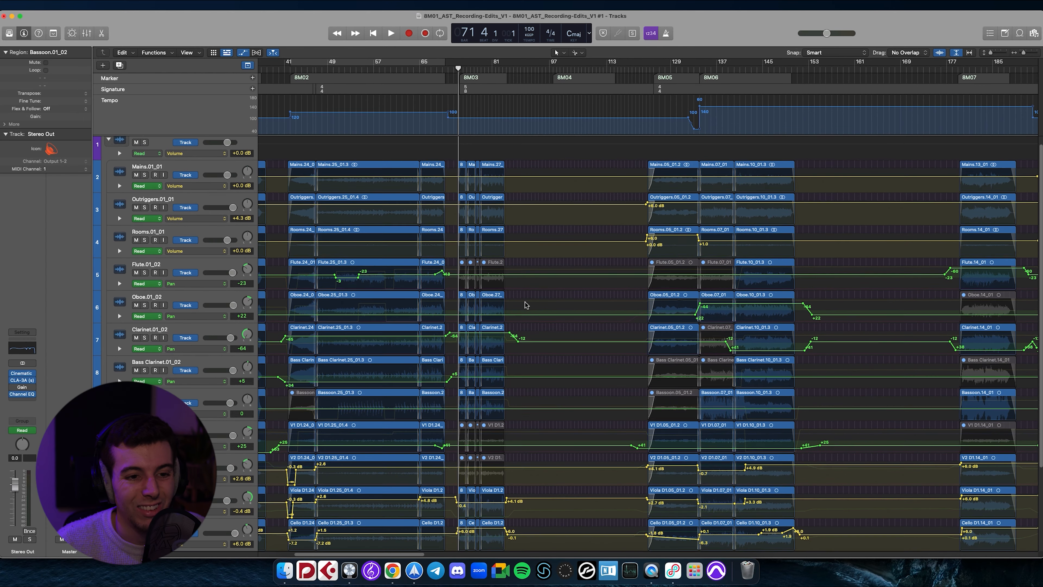
scroll(525, 304, down, 2)
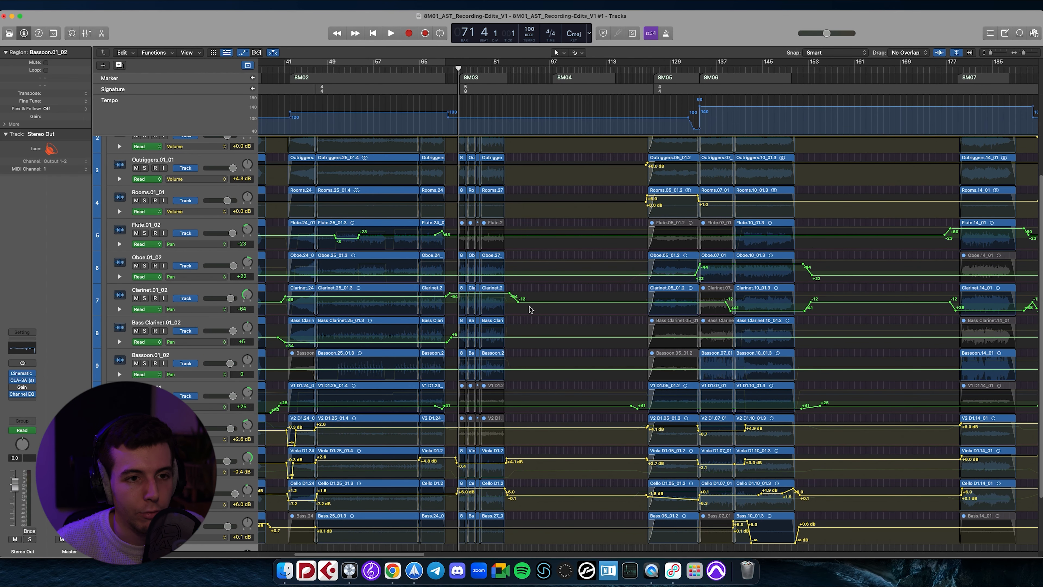
key(space)
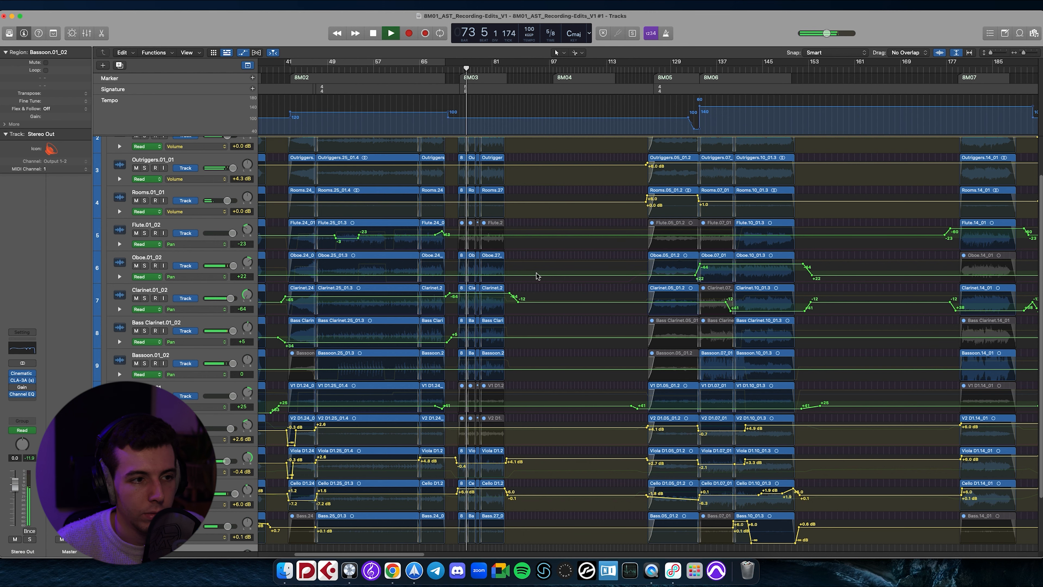
scroll(536, 275, up, 2)
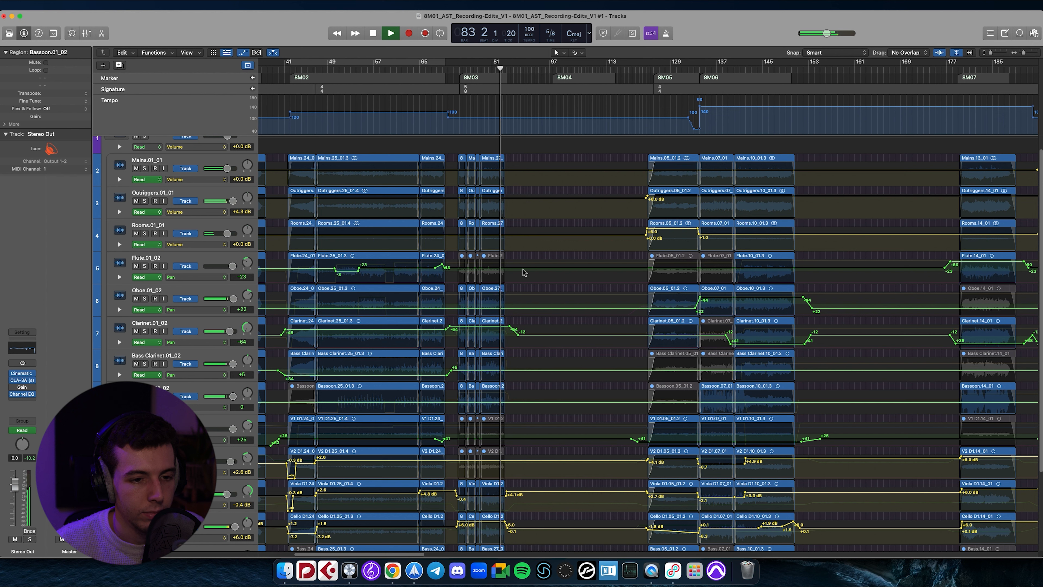
key(space)
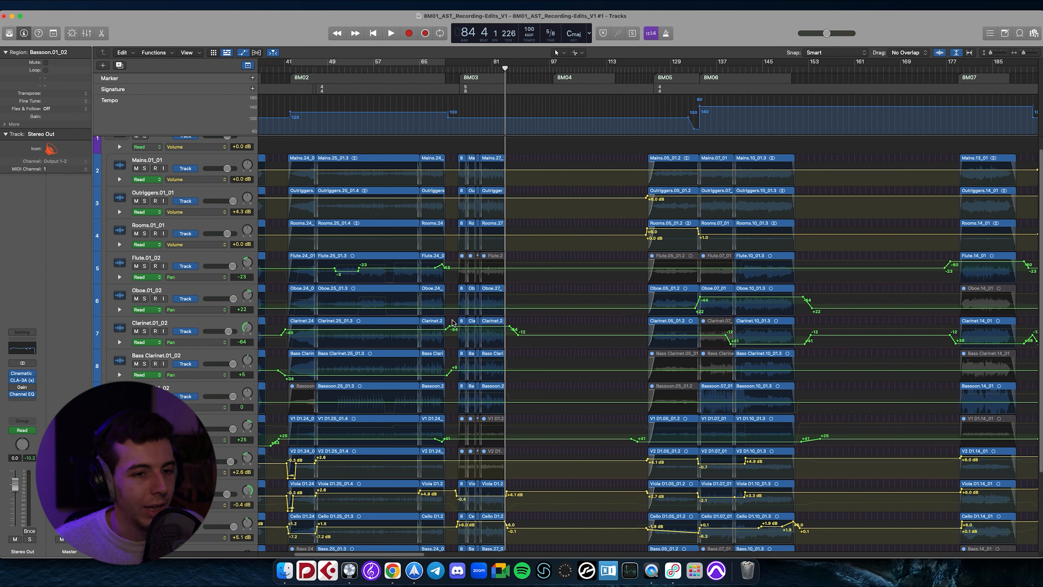
- Place the playhead at bar 125, at the start of the BM05 regions
click(648, 64)
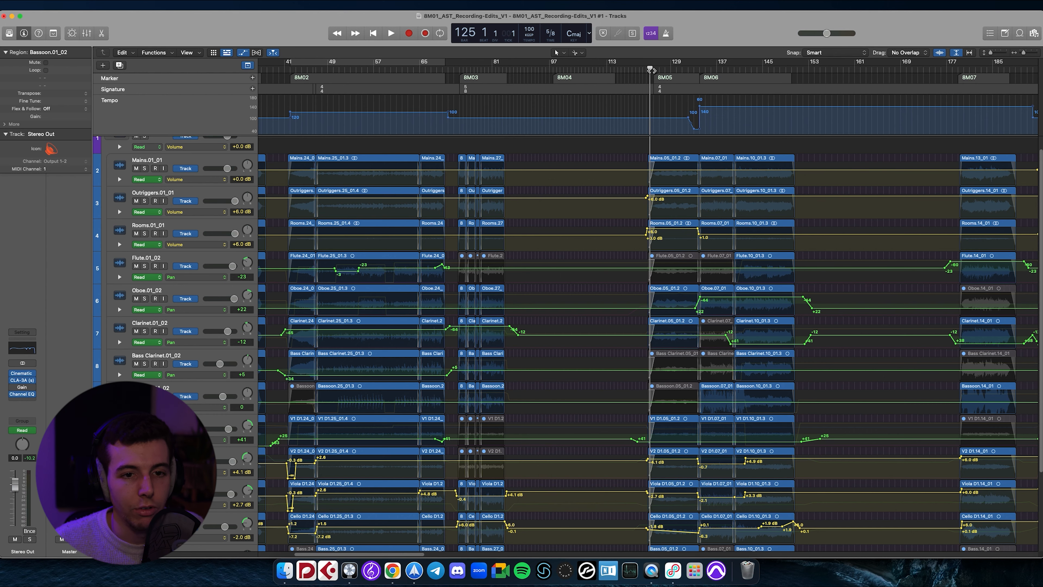
scroll(771, 275, right, 7)
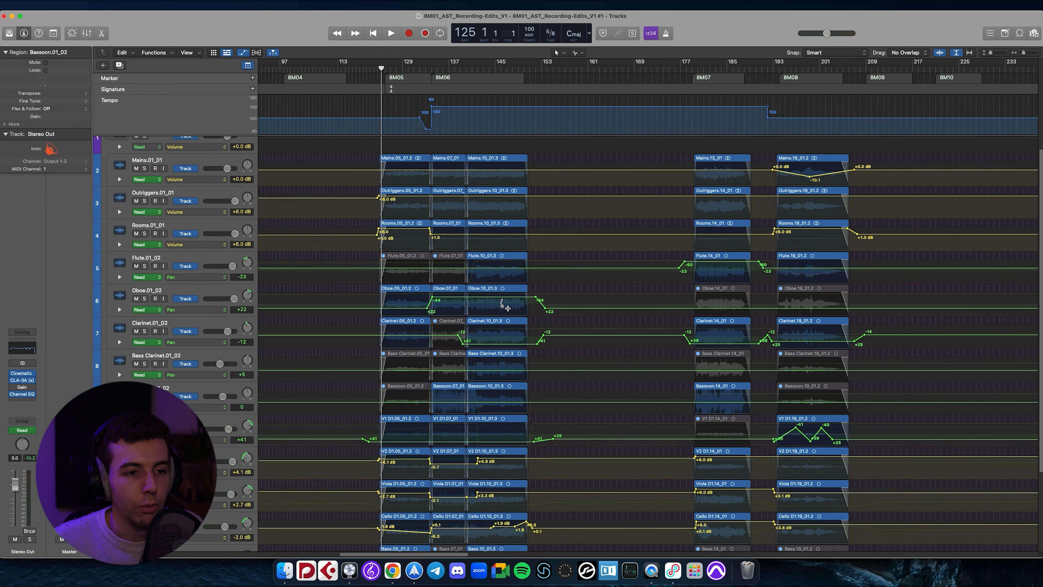
key(super+Right)
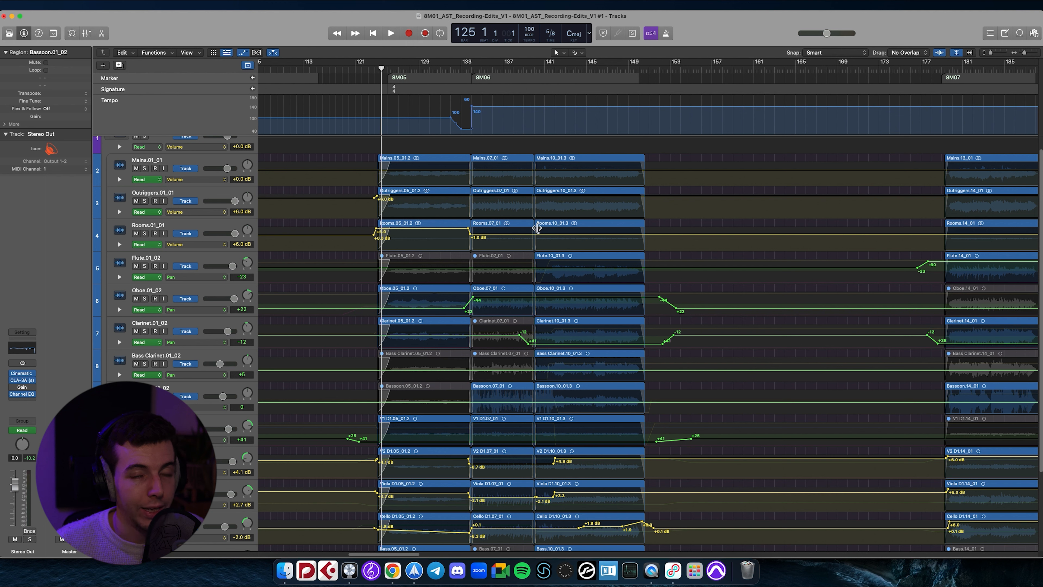
- Play the BM05 section from bar 125, stop playback at about bar 133 and return the playhead to bar 126
key(space)
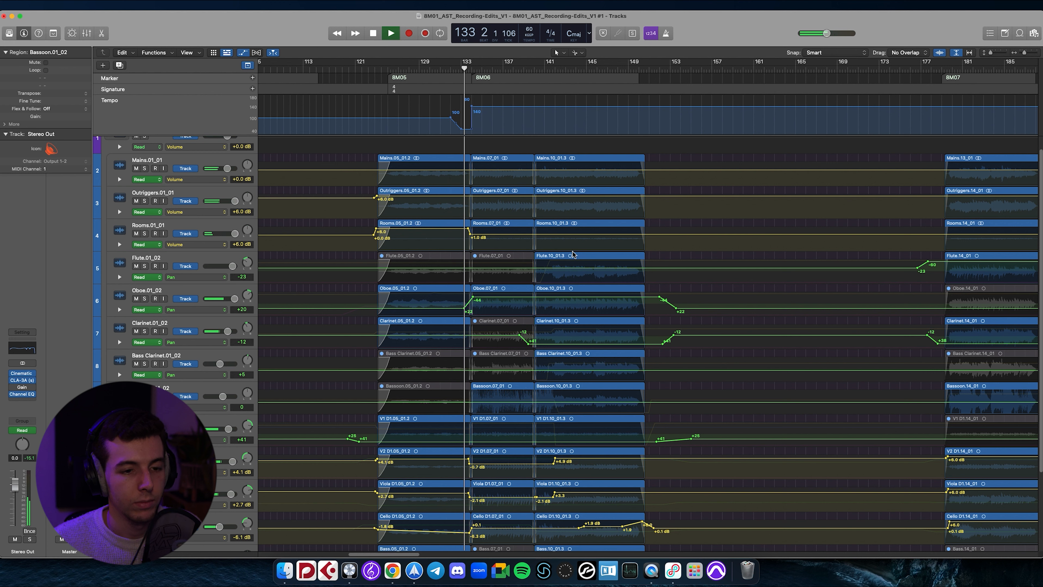
key(space)
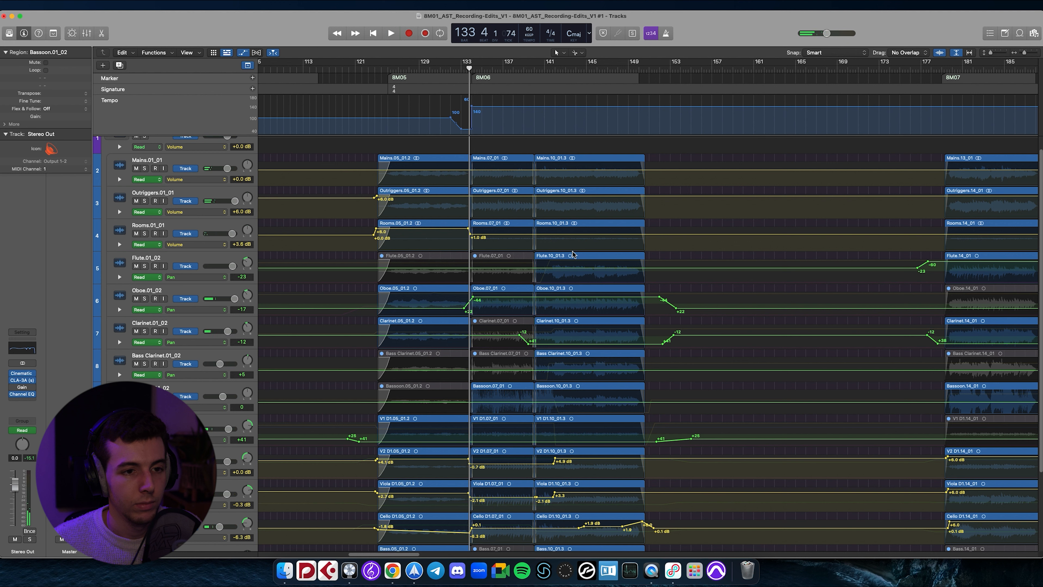
drag(397, 71, 390, 72)
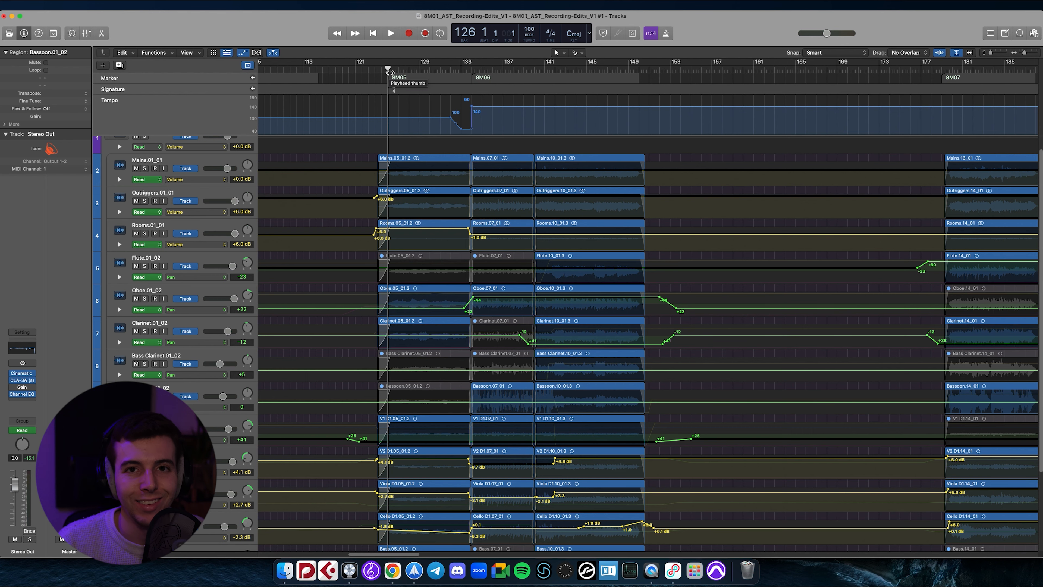
- Switch the displayed automation parameter to Pan on the V2, Viola and Cello tracks
scroll(358, 337, left, 2)
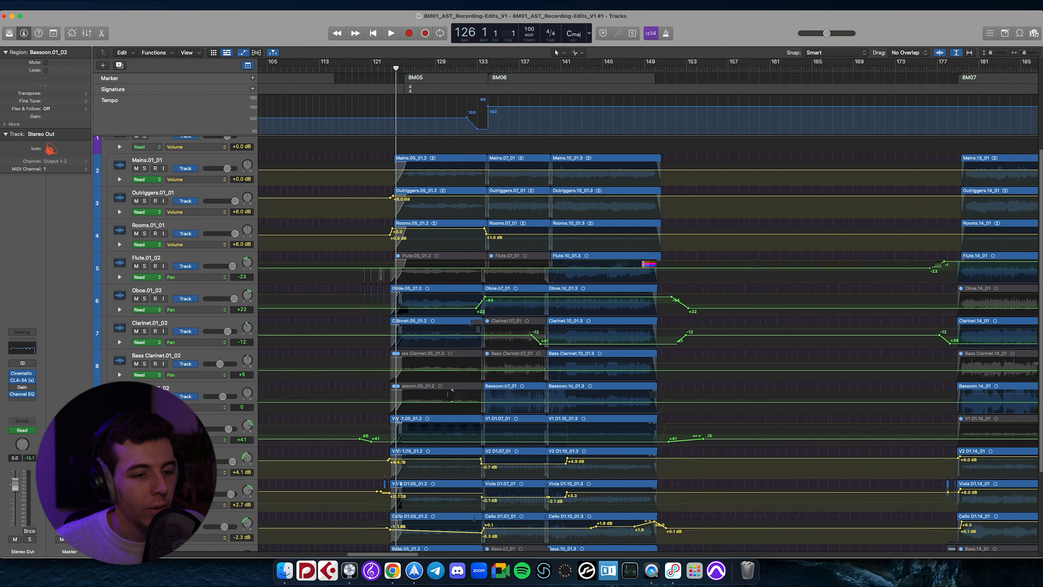
scroll(410, 341, down, 1)
scroll(467, 353, left, 4)
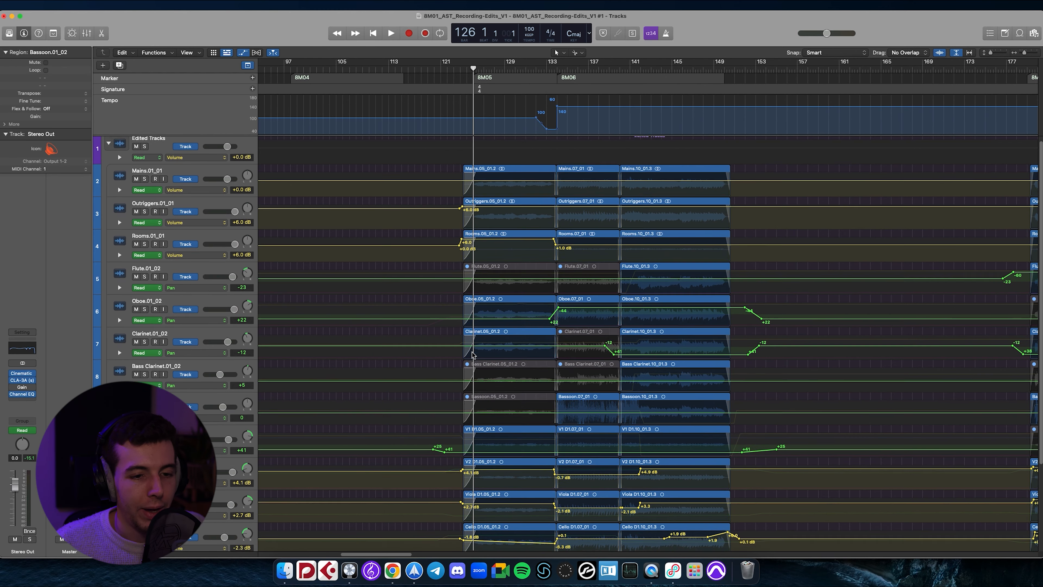
scroll(382, 378, down, 1)
click(197, 442)
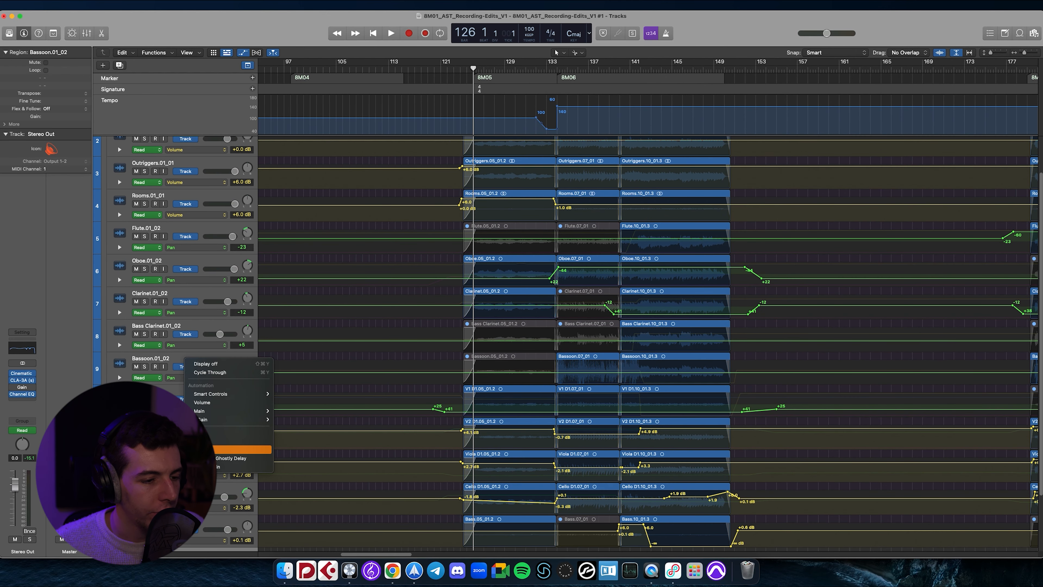
click(199, 449)
click(198, 475)
click(218, 483)
click(198, 508)
click(217, 515)
click(194, 542)
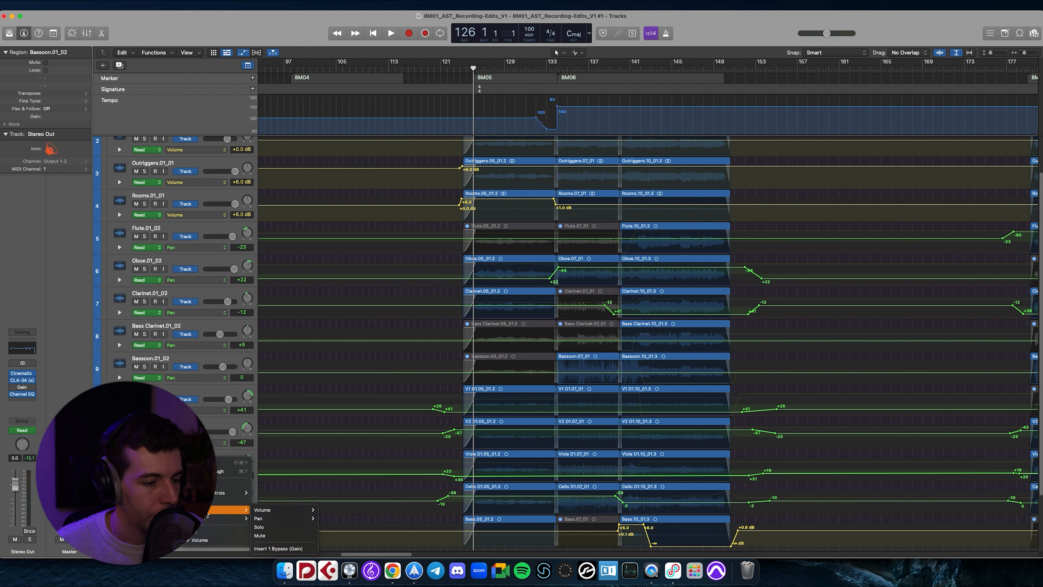
click(693, 507)
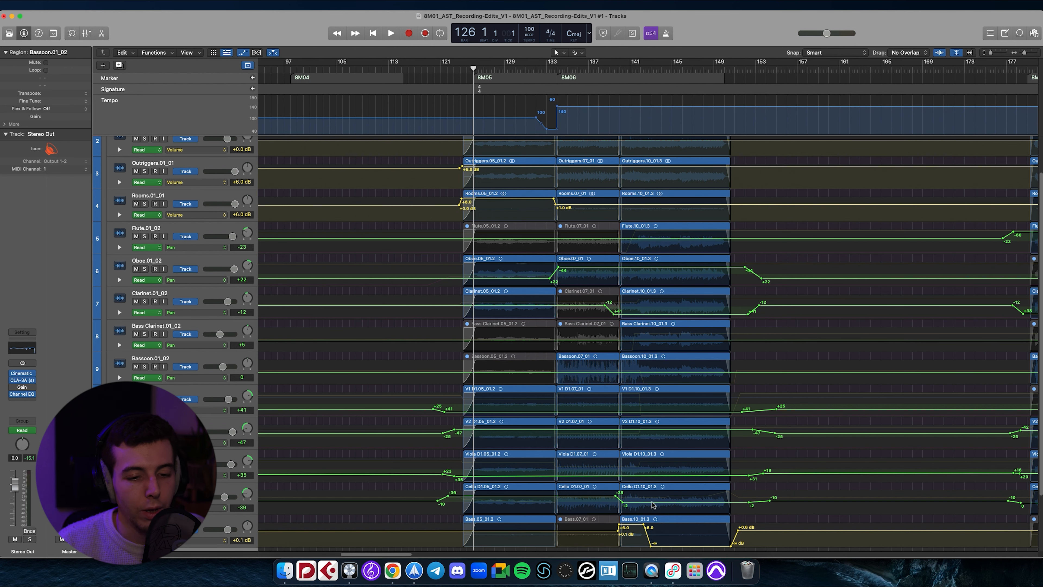
- Examine the pan automation of the close-mic tracks across the whole session, from BM01 to BM18
scroll(677, 370, left, 10)
scroll(697, 395, down, 10)
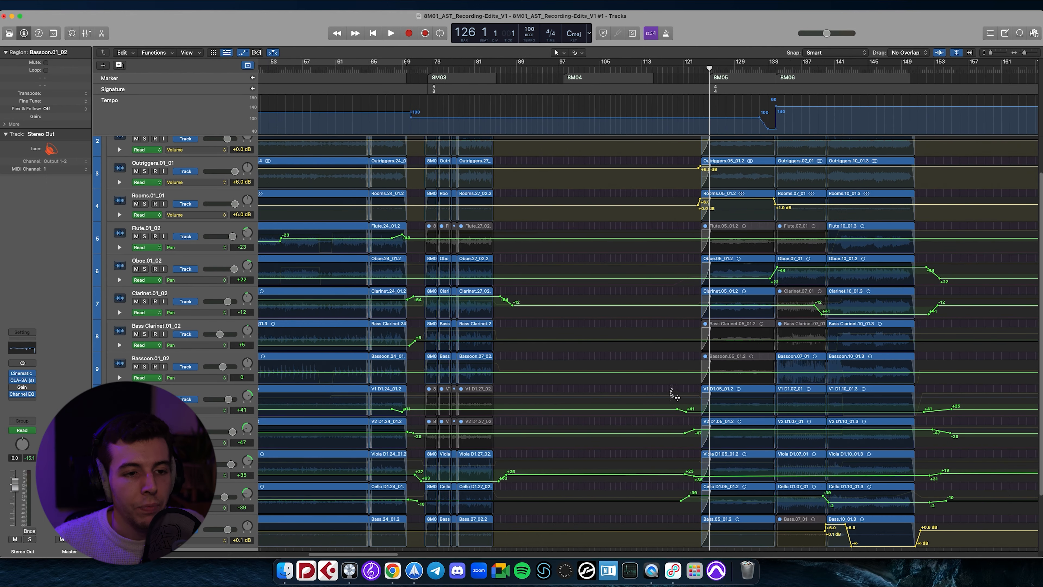
scroll(563, 387, down, 10)
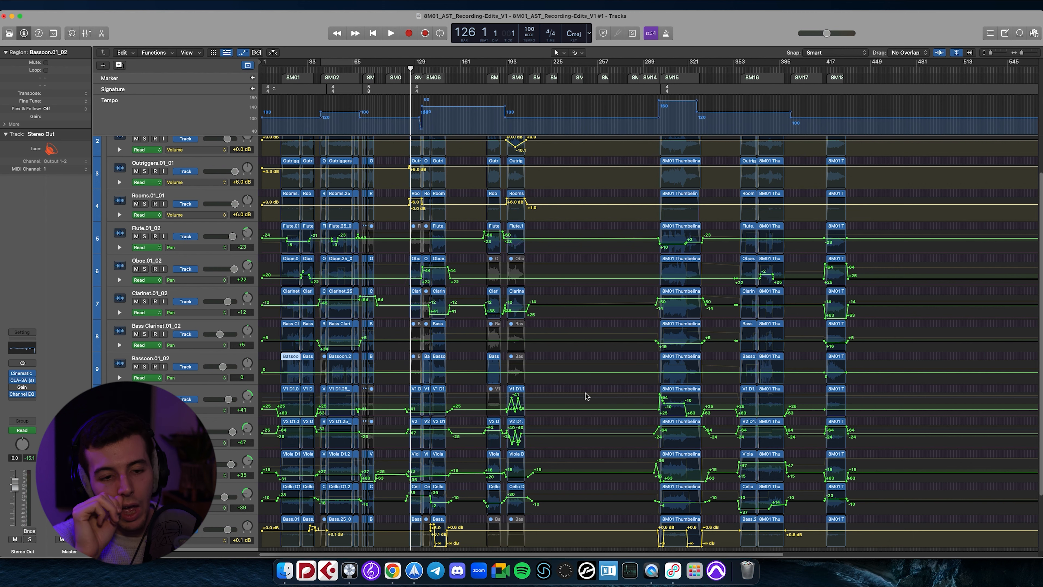
scroll(558, 429, up, 2)
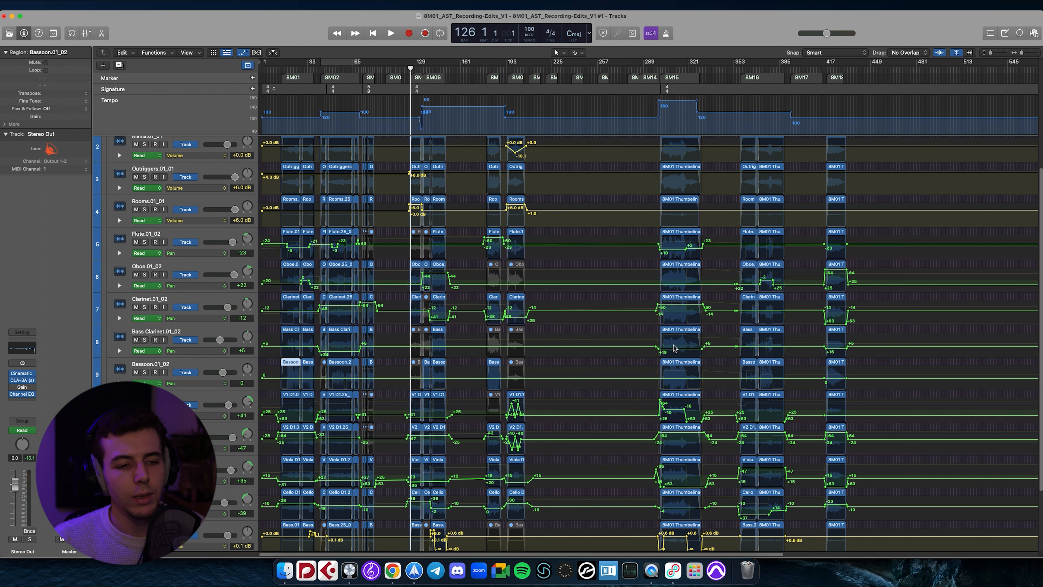
- Examine the pan automation in the BM15 section and place the playhead at the start of its regions, bar 301
drag(665, 68, 656, 68)
scroll(784, 335, up, 4)
scroll(785, 334, right, 10)
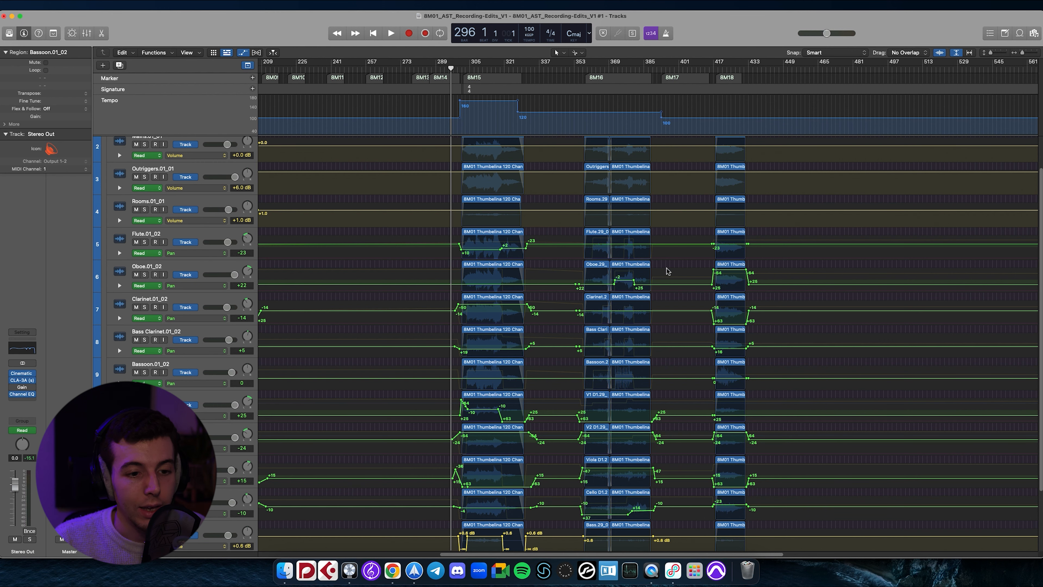
scroll(661, 327, up, 5)
scroll(731, 338, right, 2)
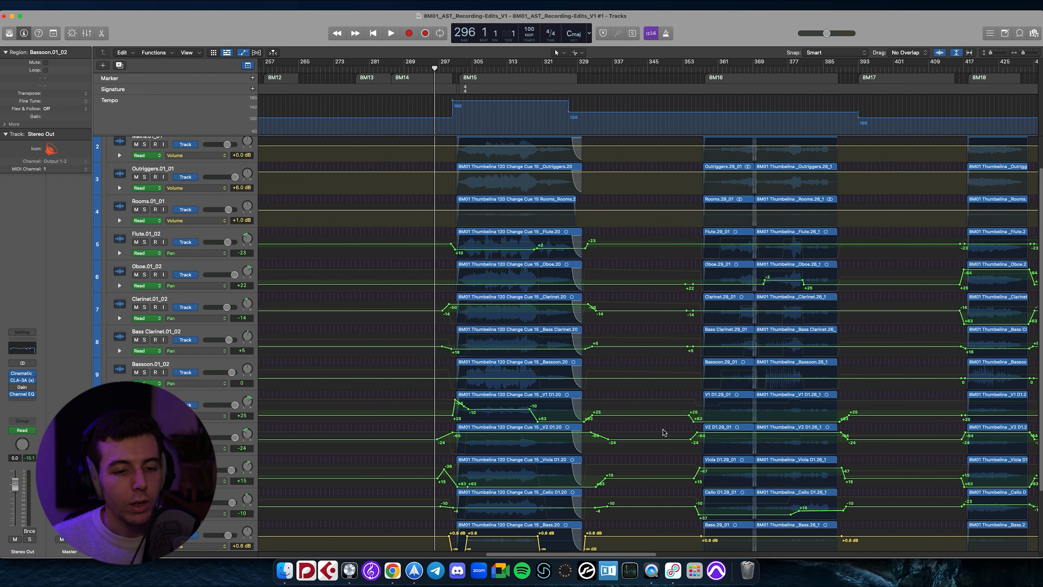
scroll(618, 453, up, 2)
scroll(623, 451, right, 5)
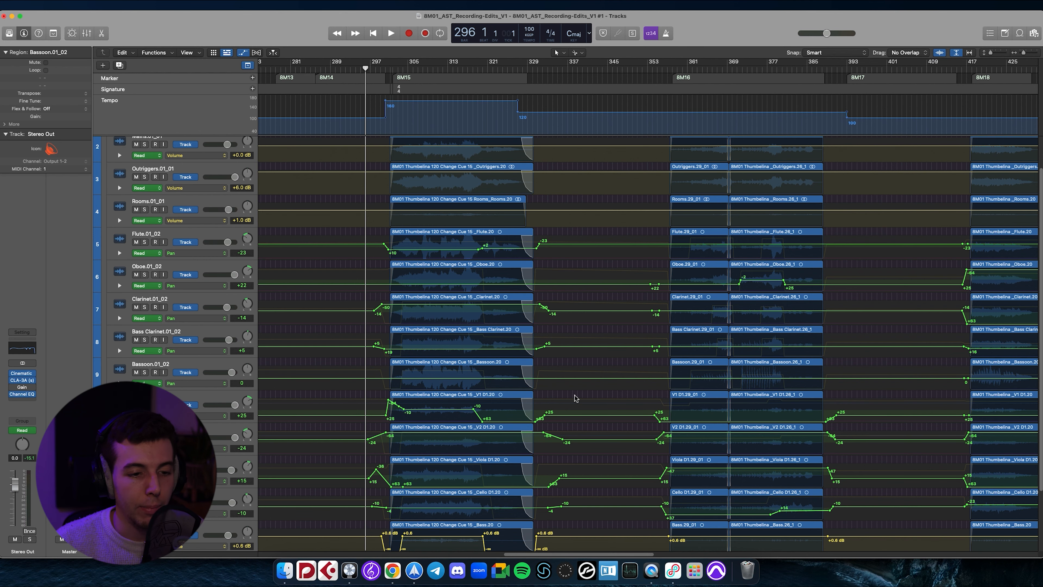
scroll(567, 455, down, 1)
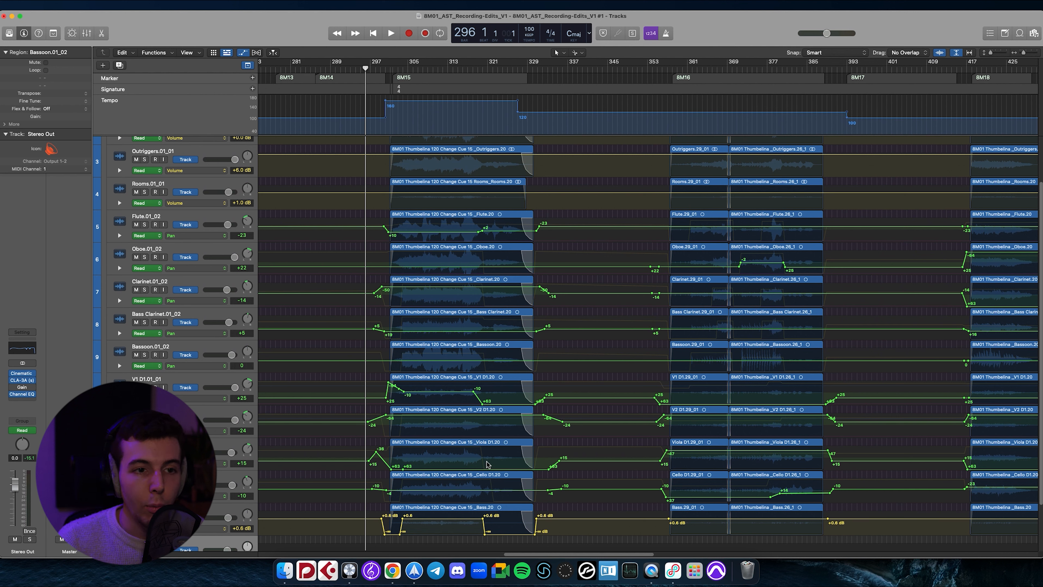
click(392, 69)
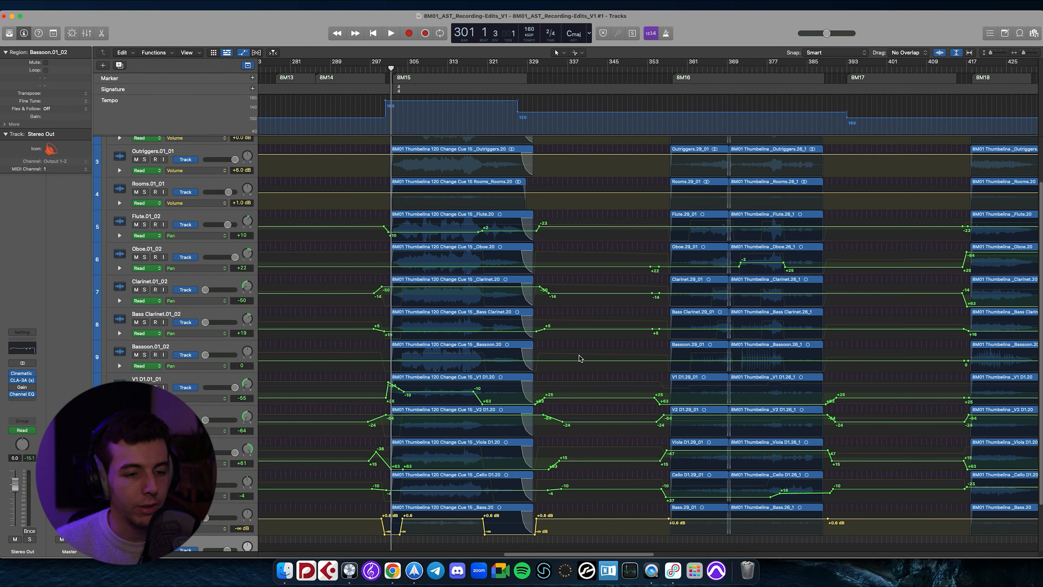
- Close the Cinematic Rooms reverb window and examine the Stereo Out's Dry / Wet Mix automation across the cues
scroll(575, 352, left, 20)
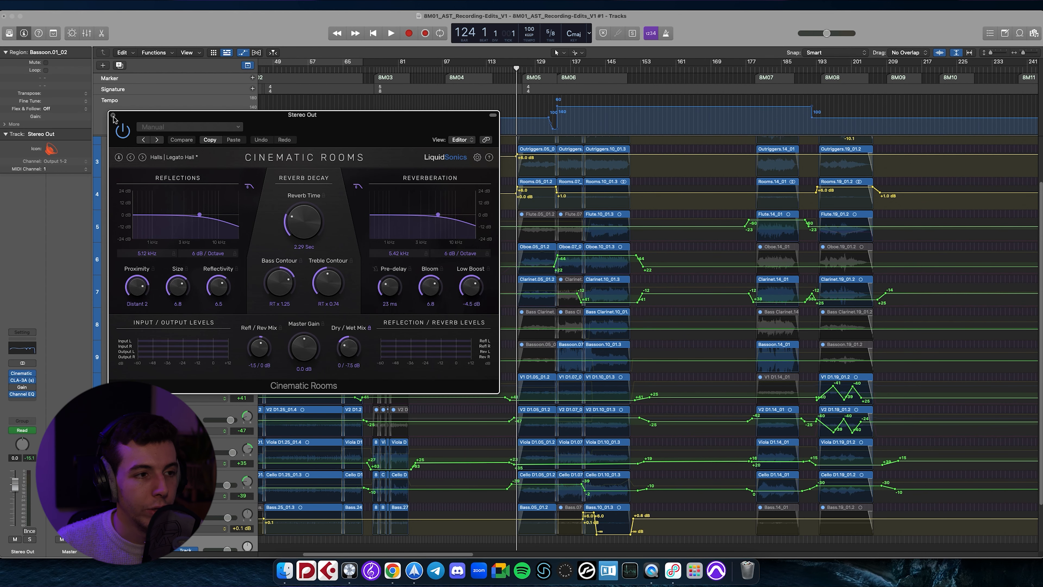
click(113, 116)
scroll(211, 509, down, 3)
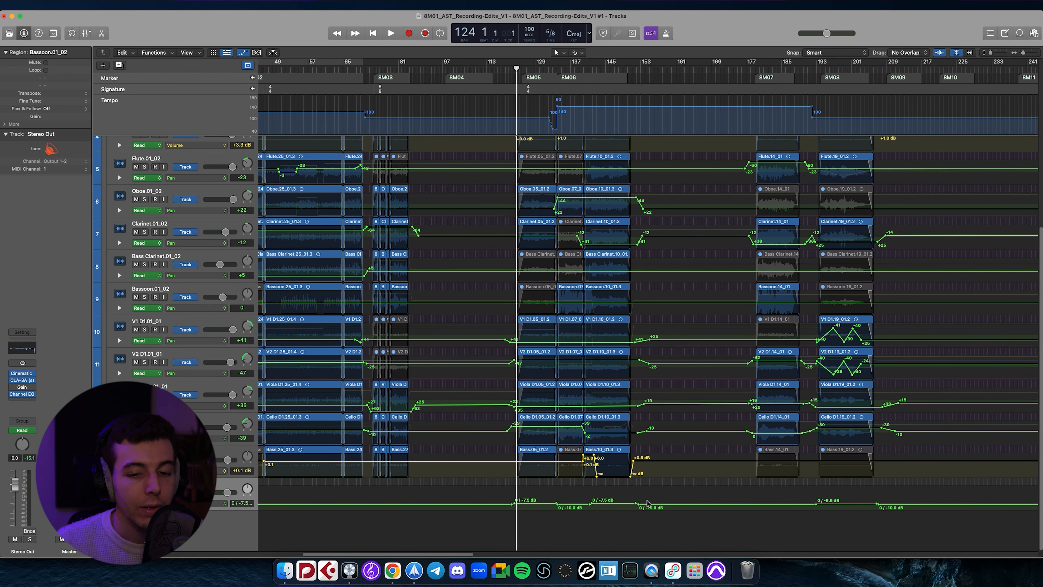
scroll(679, 523, left, 10)
scroll(670, 516, right, 17)
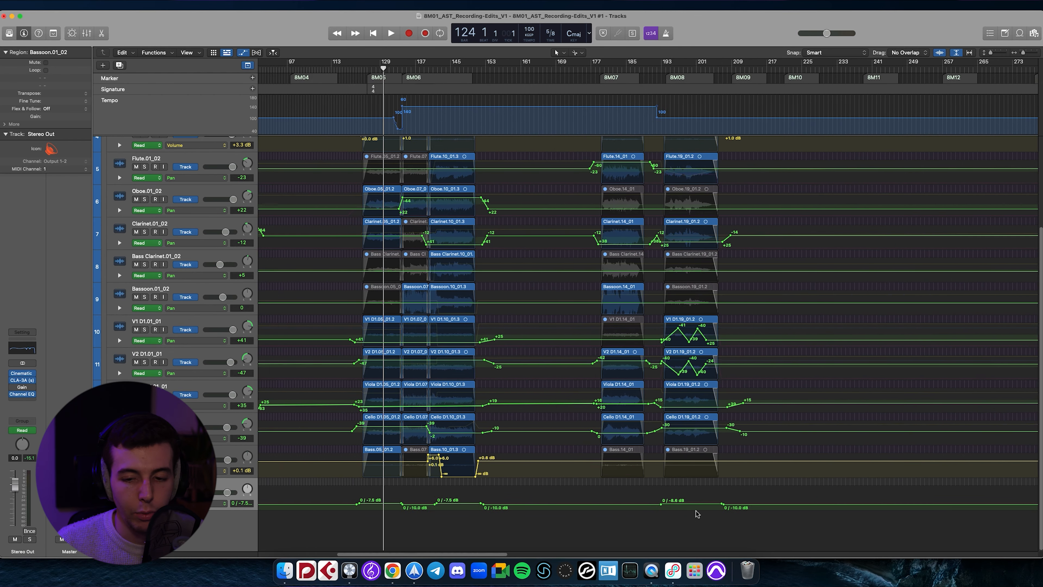
scroll(697, 514, right, 12)
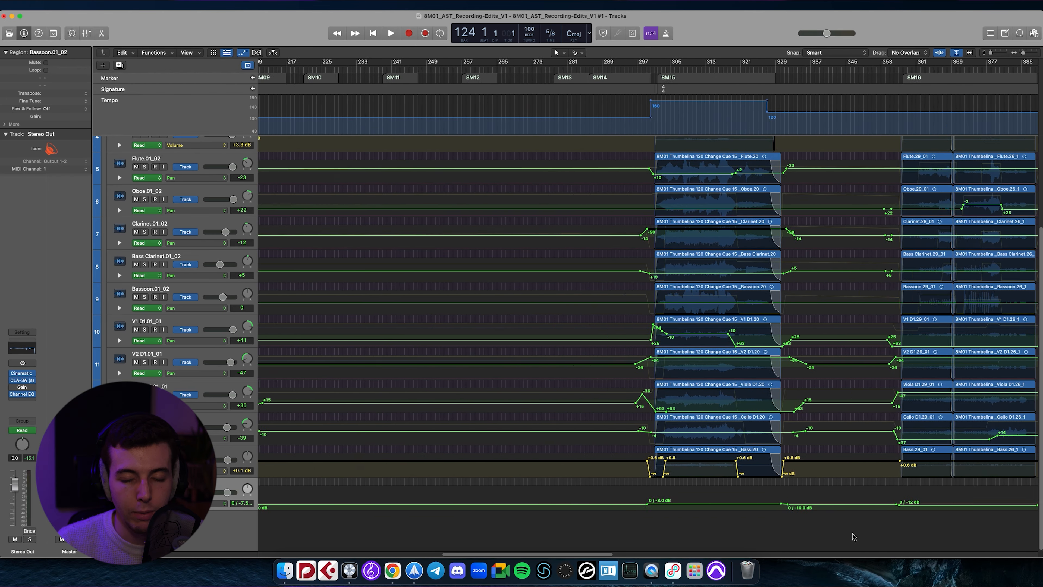
scroll(853, 536, left, 20)
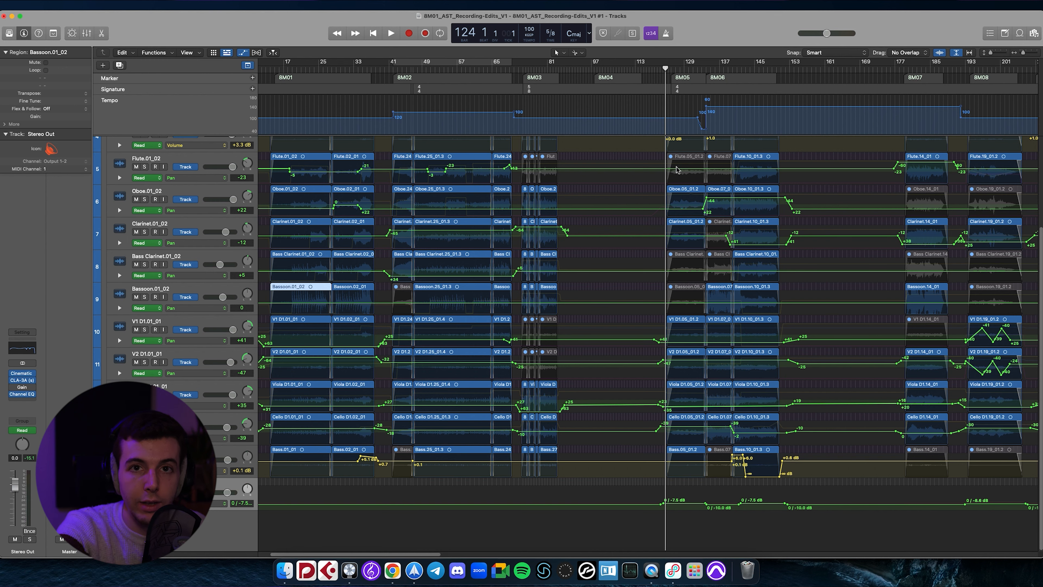
scroll(691, 181, right, 5)
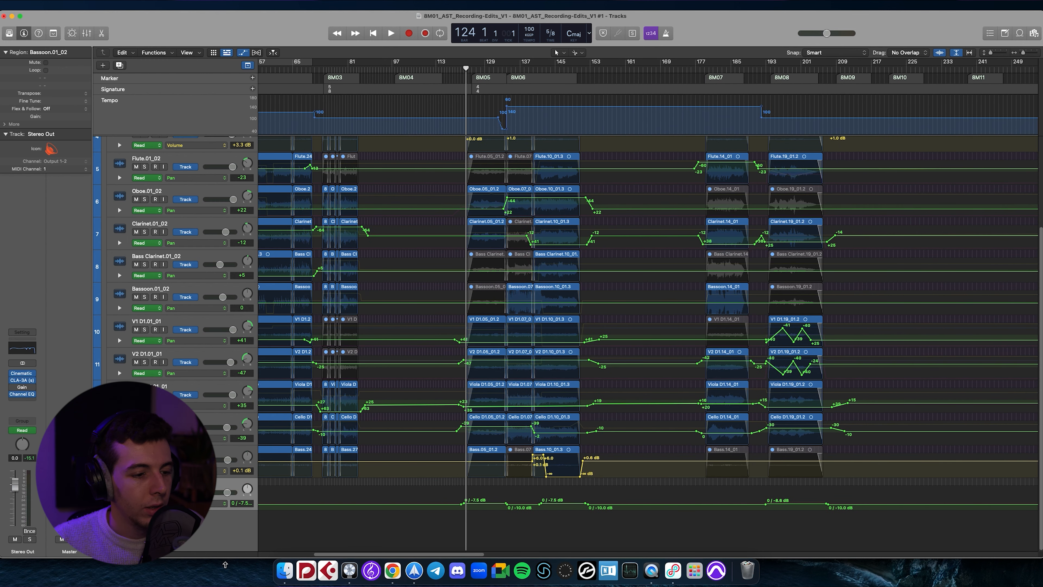
- Display the Stereo Out's Cinematic Rooms Reverb Time automation, then return its lane to Dry / Wet Mix
click(217, 503)
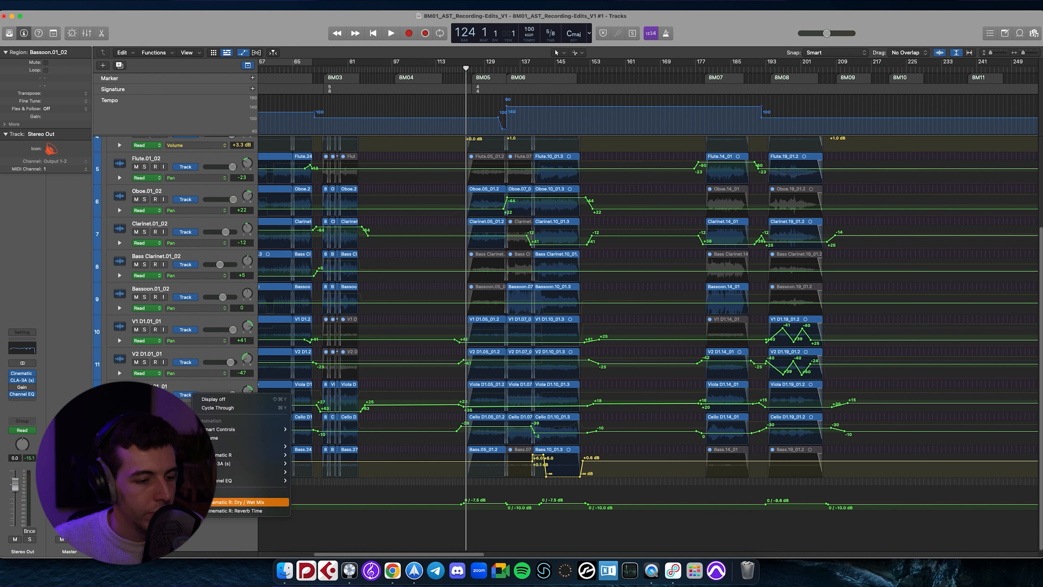
click(232, 511)
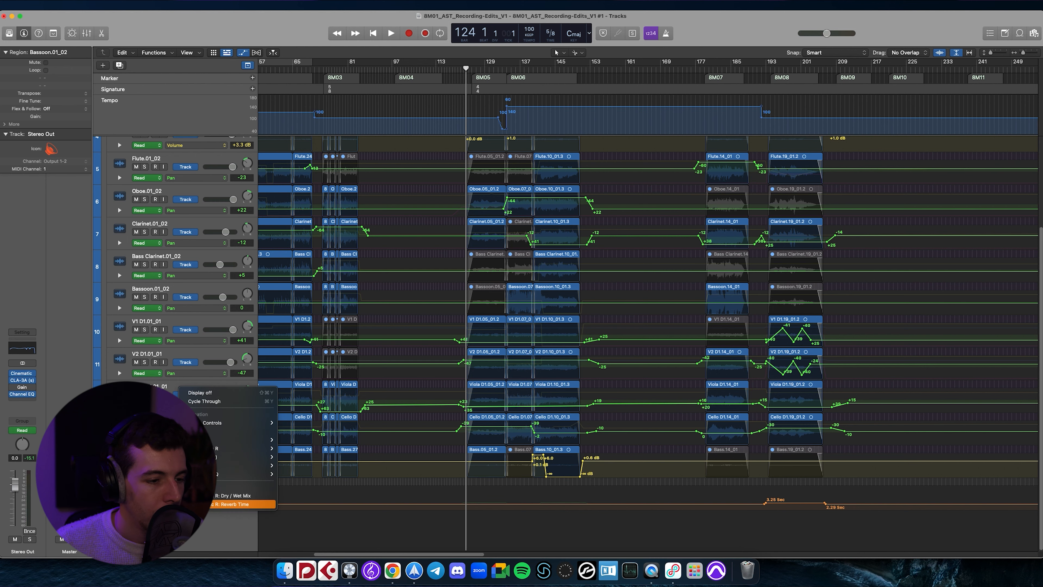
scroll(233, 291, up, 3)
scroll(233, 291, down, 2)
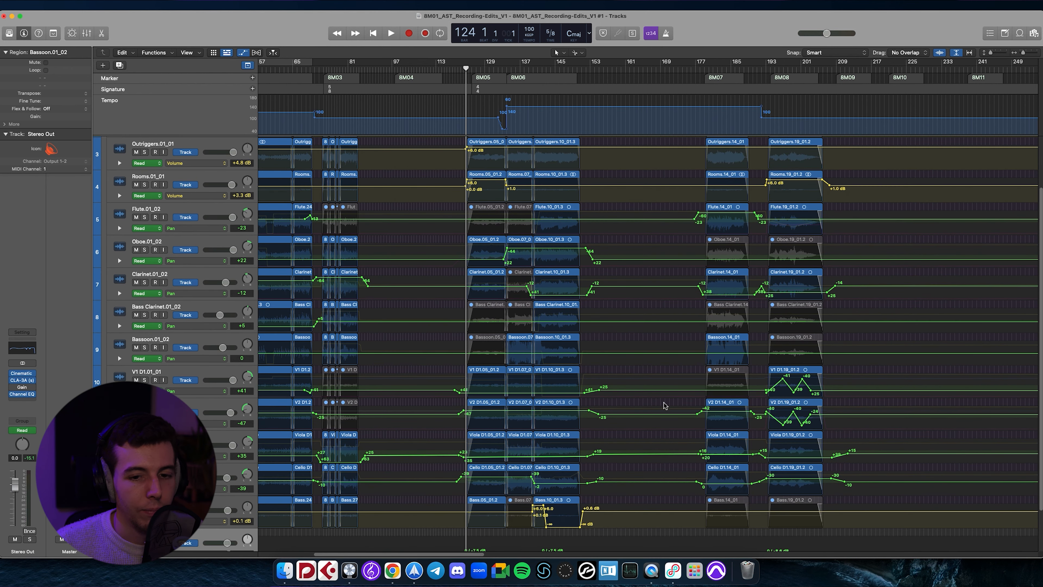
- Place the playhead at the start of the BM08 regions, at bar 193, beat 3
scroll(764, 397, right, 10)
key(super+Right)
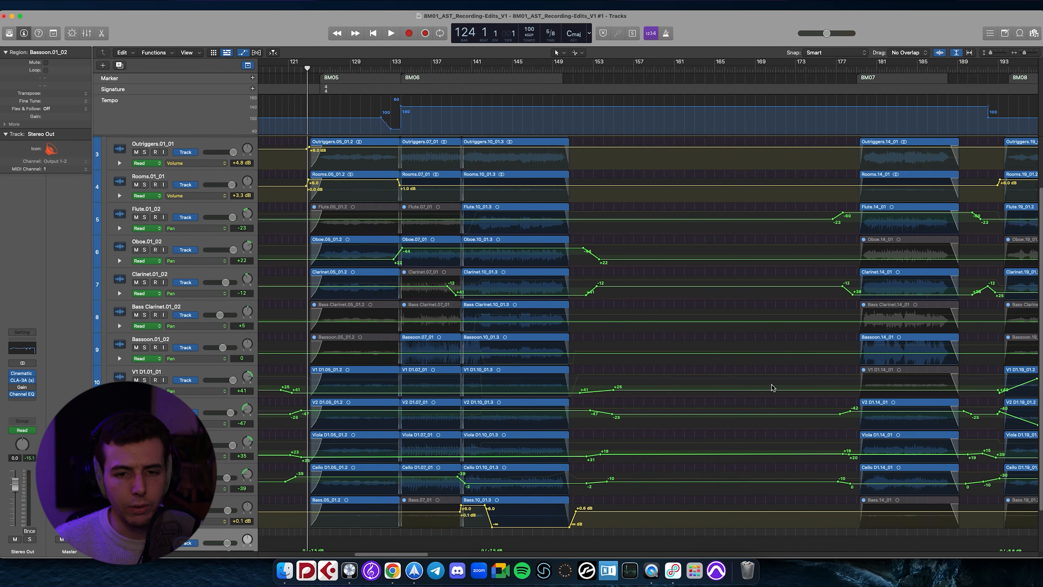
scroll(773, 389, right, 10)
key(super+Right)
scroll(669, 375, right, 5)
key(super+Right)
scroll(663, 372, right, 6)
scroll(474, 397, left, 3)
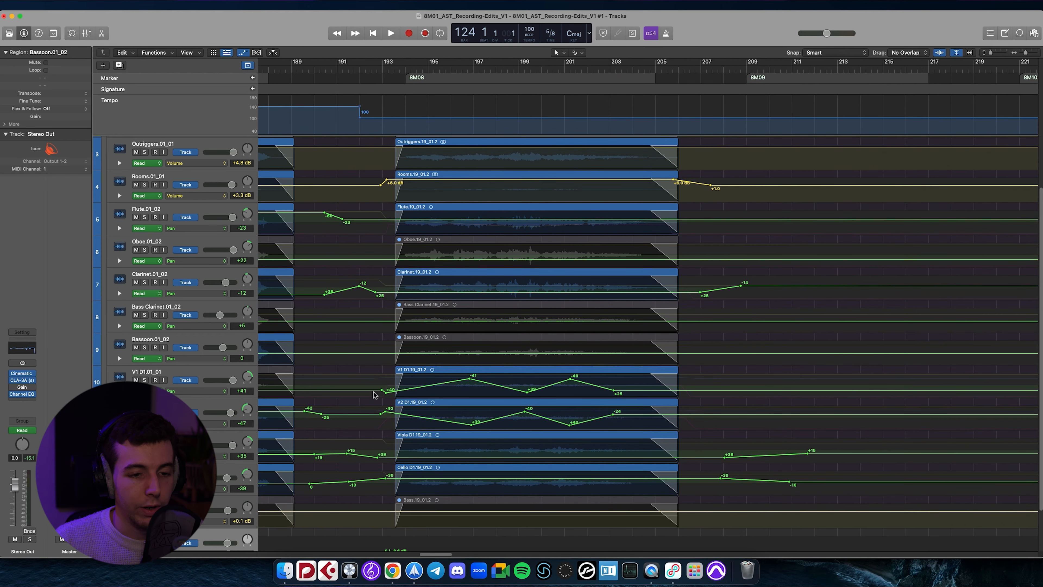
drag(408, 70, 395, 71)
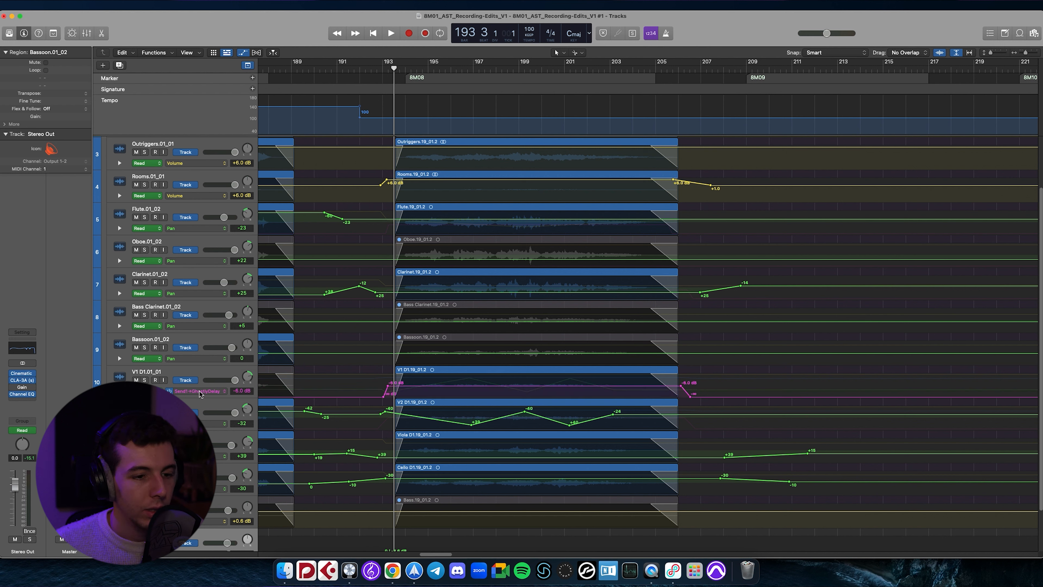
- Switch the displayed automation parameter to Send 1 → Ghostly Delay on the V2 track
click(194, 359)
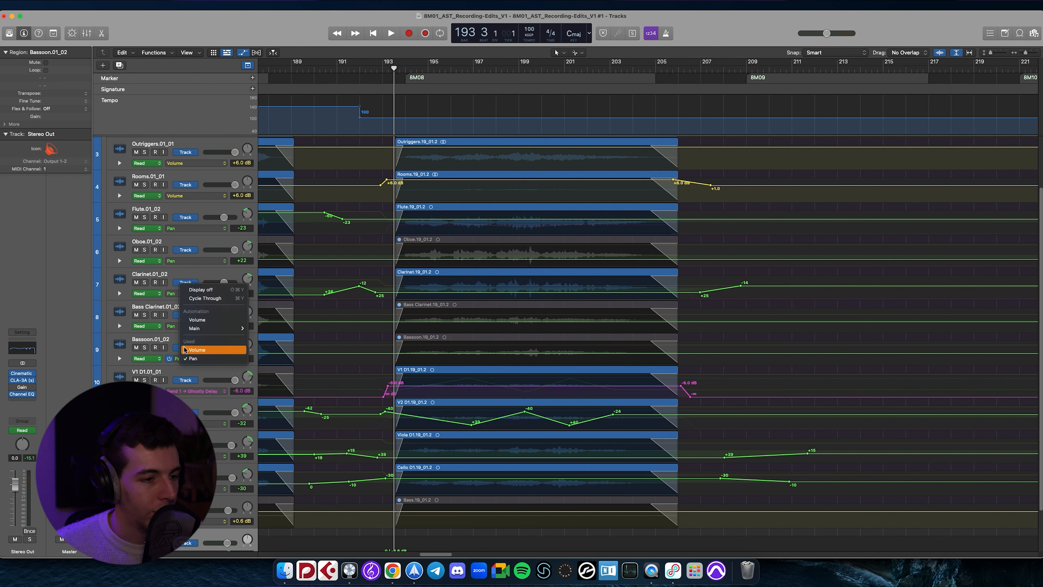
click(168, 318)
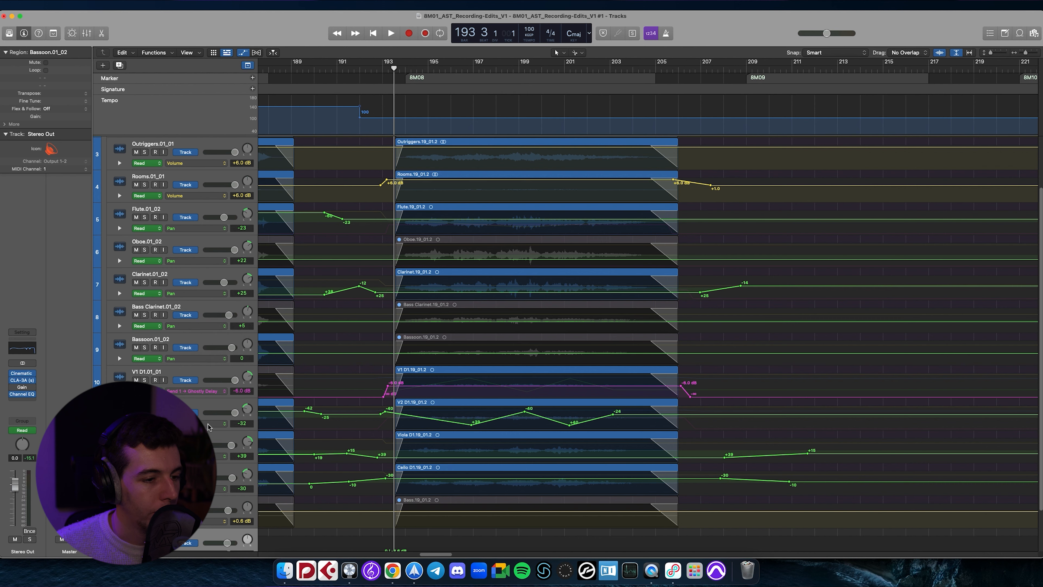
click(212, 424)
click(227, 434)
- Switch the displayed automation parameter to Send 1 → Ghostly Delay on the Flute and Clarinet tracks
scroll(212, 333, up, 3)
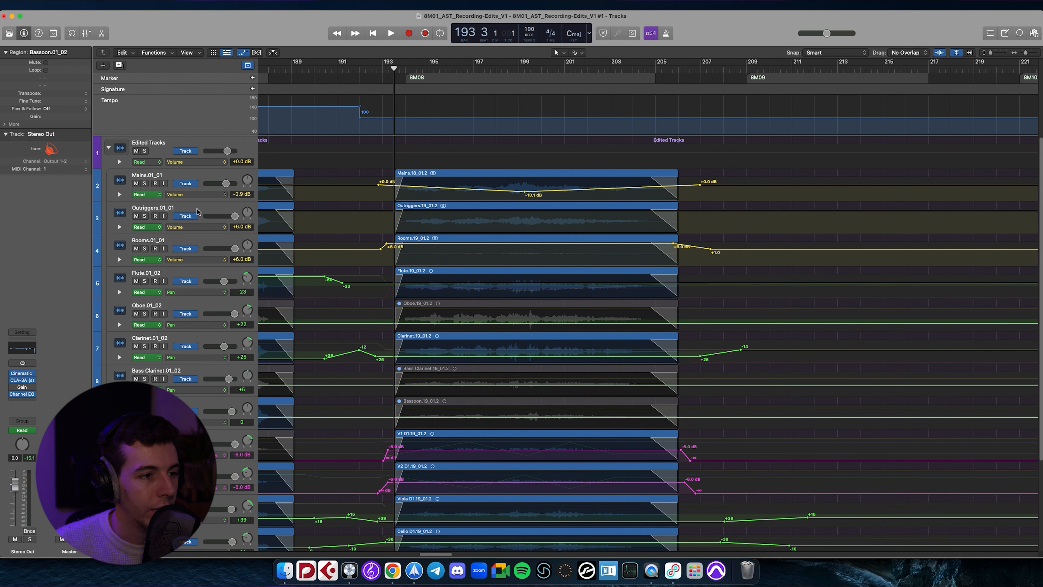
click(193, 292)
click(206, 300)
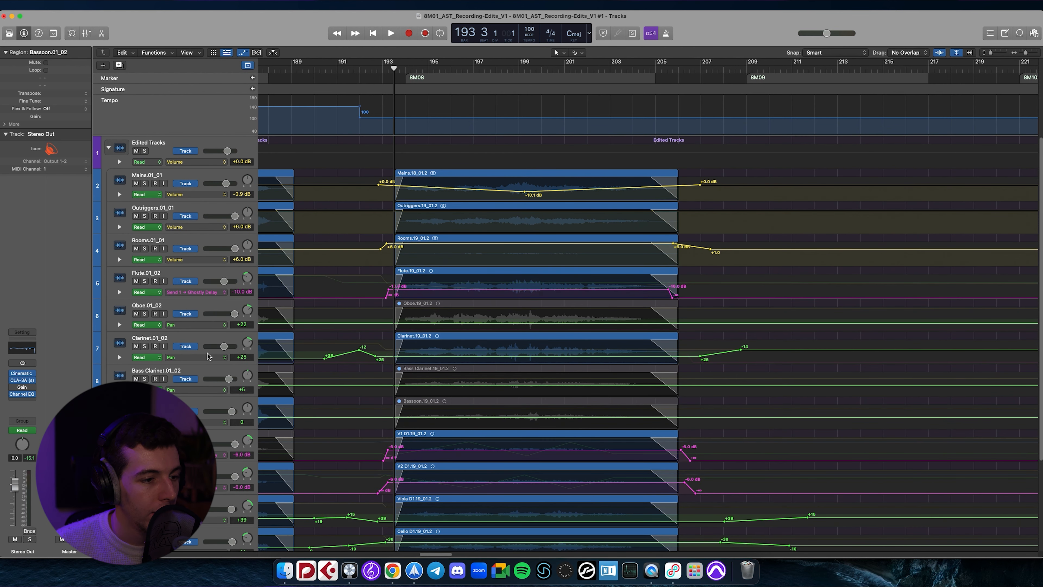
click(210, 357)
click(216, 364)
scroll(412, 373, down, 3)
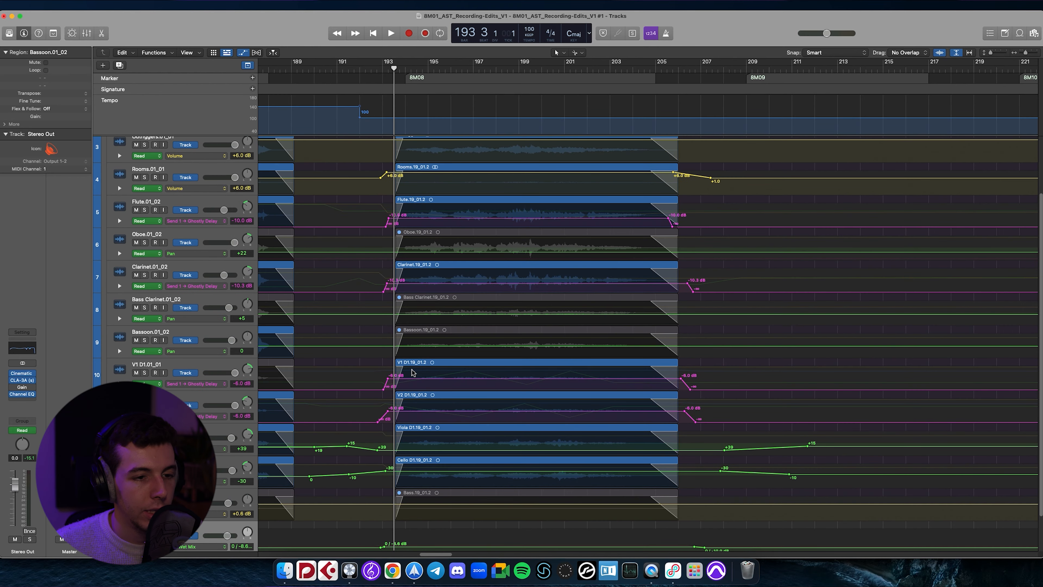
- Display the Send 1 → Ghostly Delay automation on the Oboe track and examine it around the BM05 section
click(194, 253)
click(218, 261)
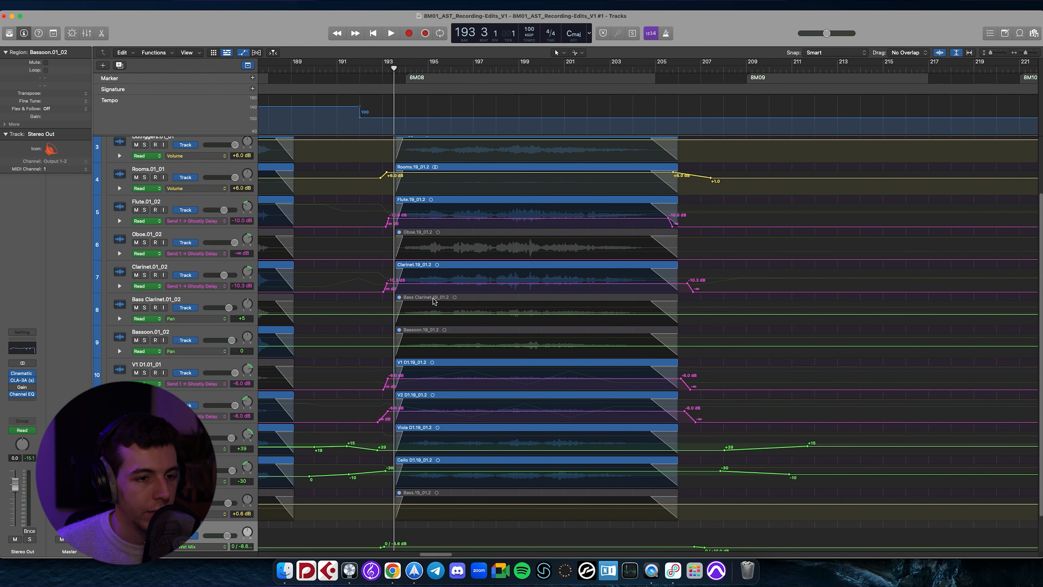
scroll(480, 346, left, 15)
scroll(489, 348, left, 7)
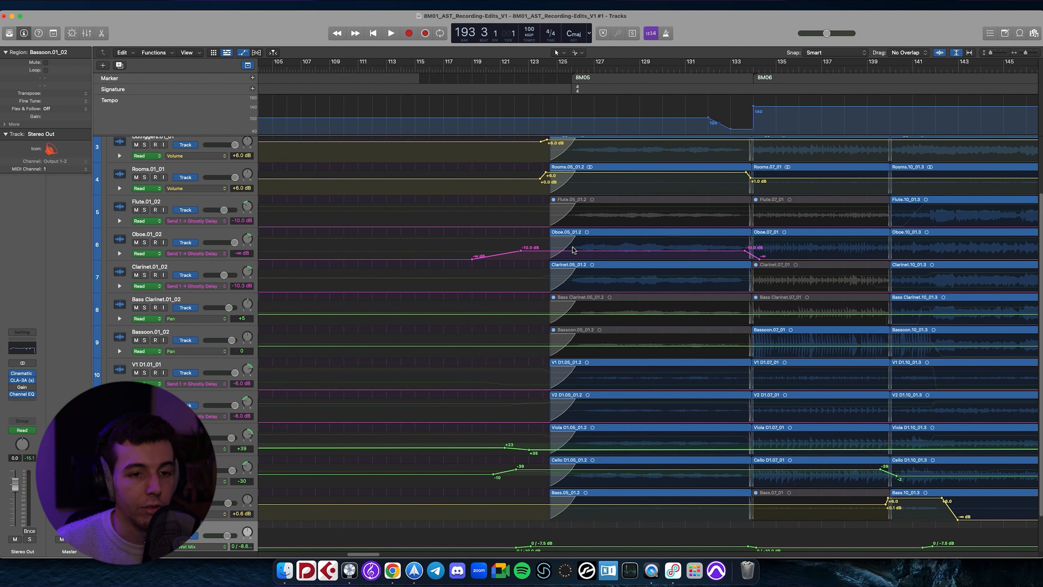
- Audition the soloed Oboe track from the start of the BM05 section, stop playback and turn its solo off
click(566, 69)
key(space)
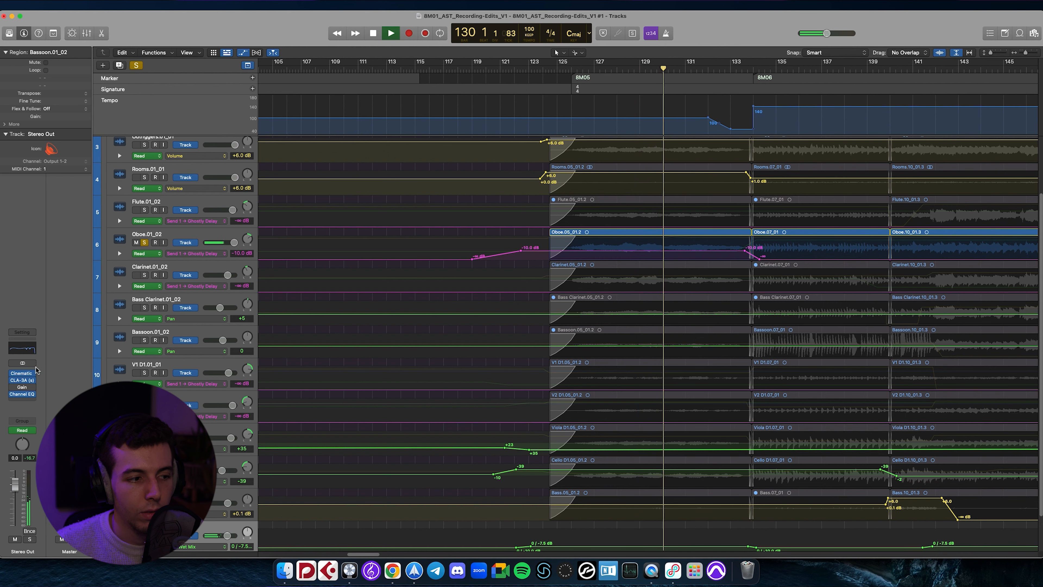
key(space)
click(144, 243)
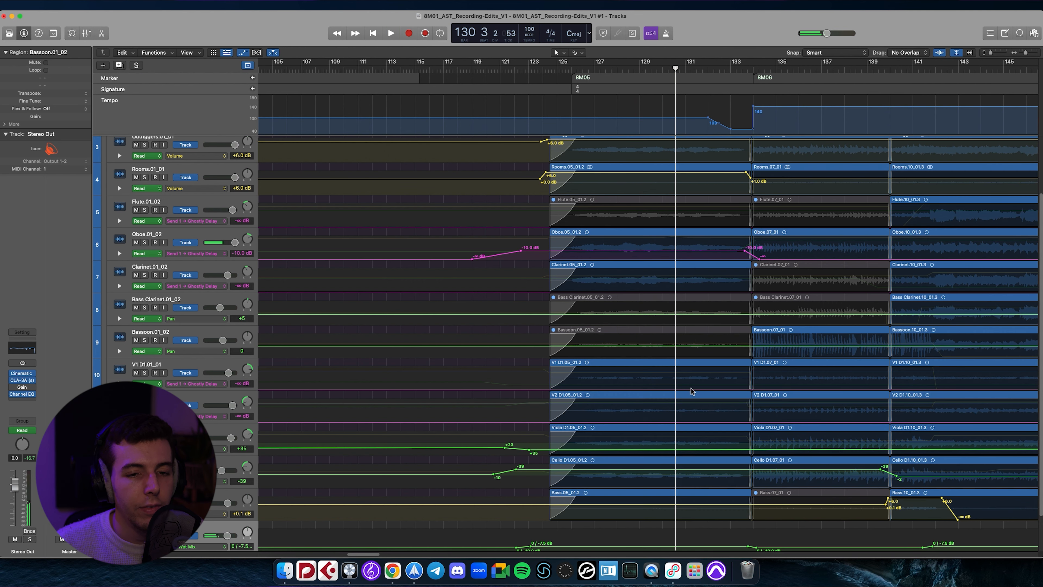
- Place the playhead at the start of the BM08 regions, at bar 193, beat 3
scroll(694, 385, right, 8)
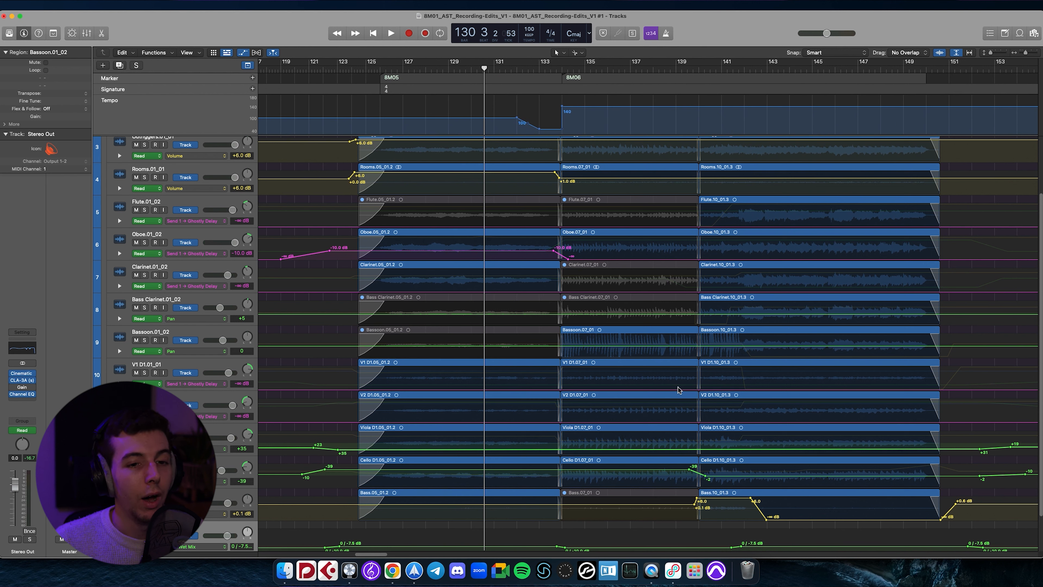
scroll(694, 357, right, 20)
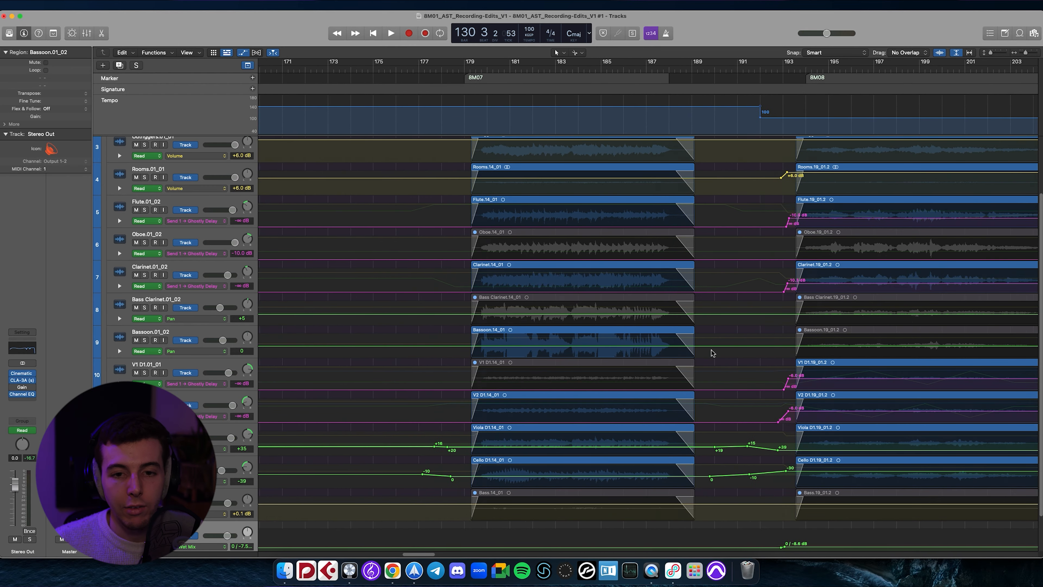
scroll(711, 352, right, 7)
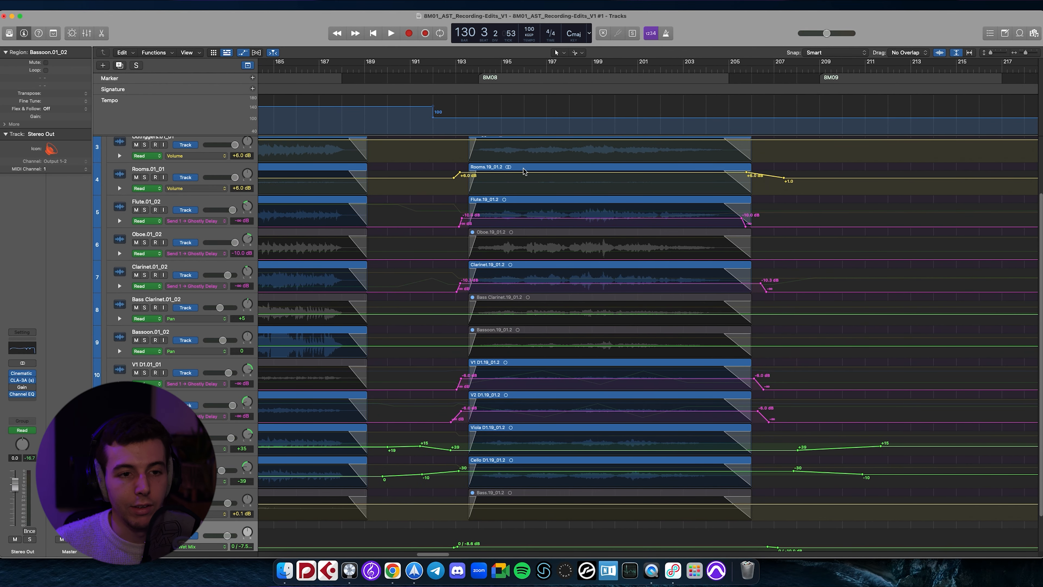
click(475, 77)
scroll(503, 344, right, 4)
scroll(504, 344, up, 3)
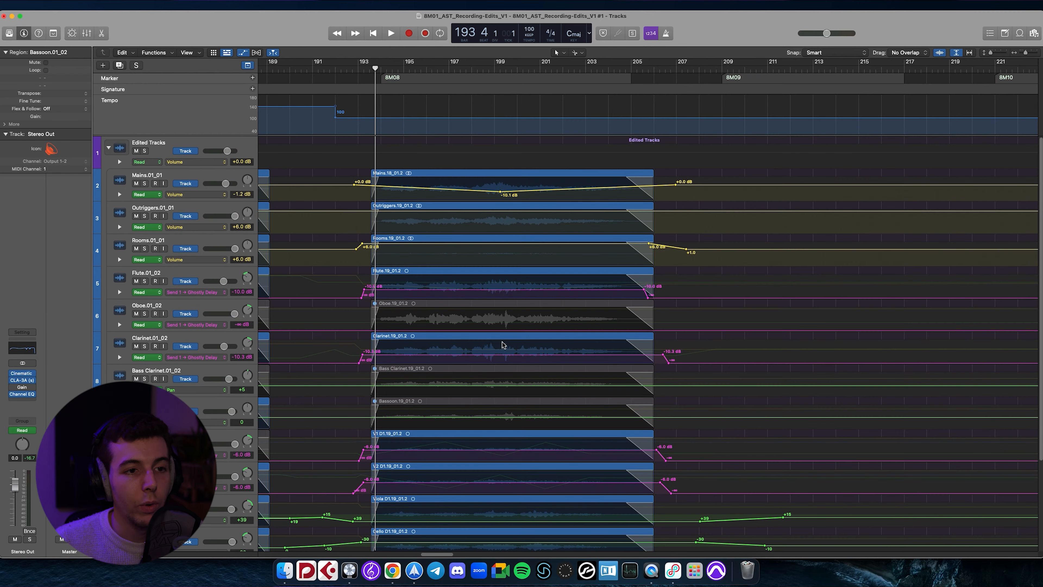
scroll(815, 346, down, 3)
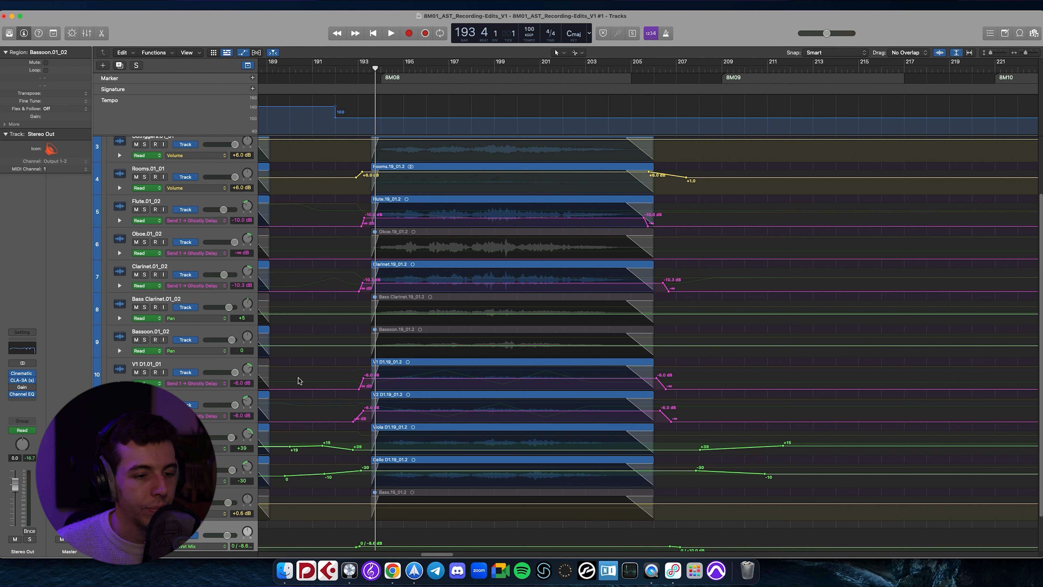
drag(374, 71, 372, 70)
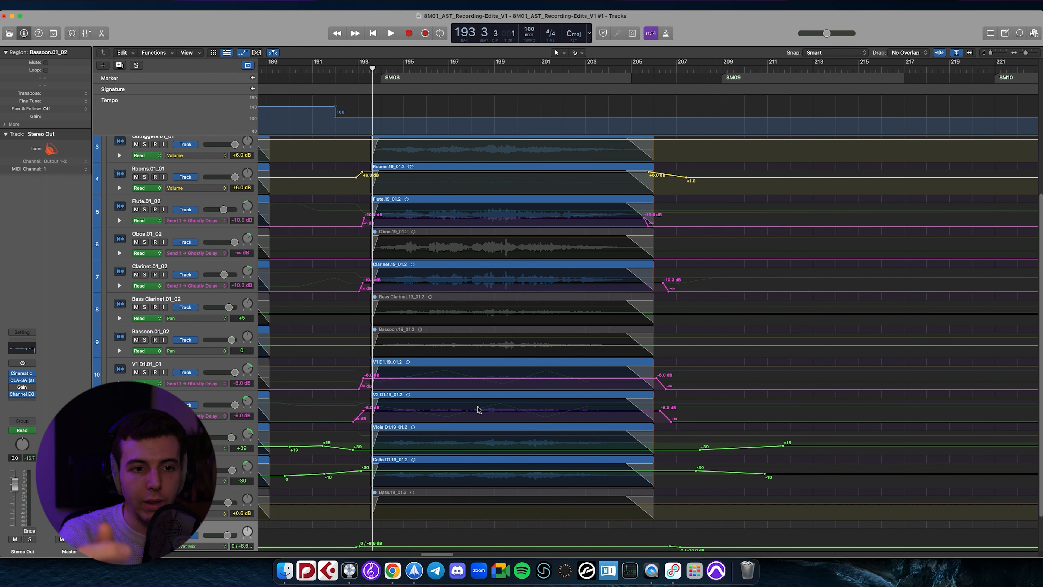
- Play the BM08 section with the full ensemble through the end of its regions and stop at bar 206
scroll(479, 408, up, 1)
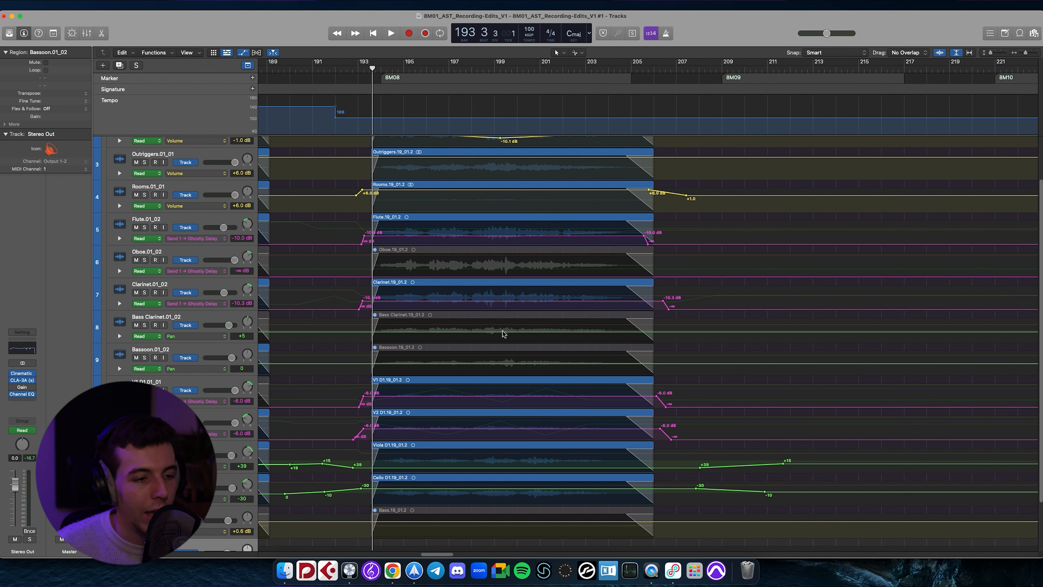
scroll(507, 314, up, 3)
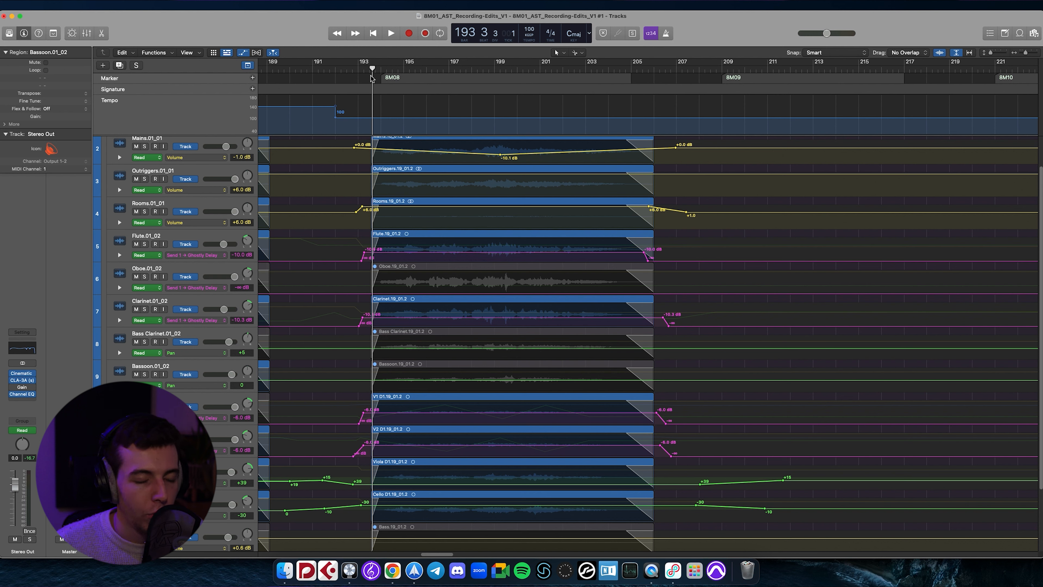
key(space)
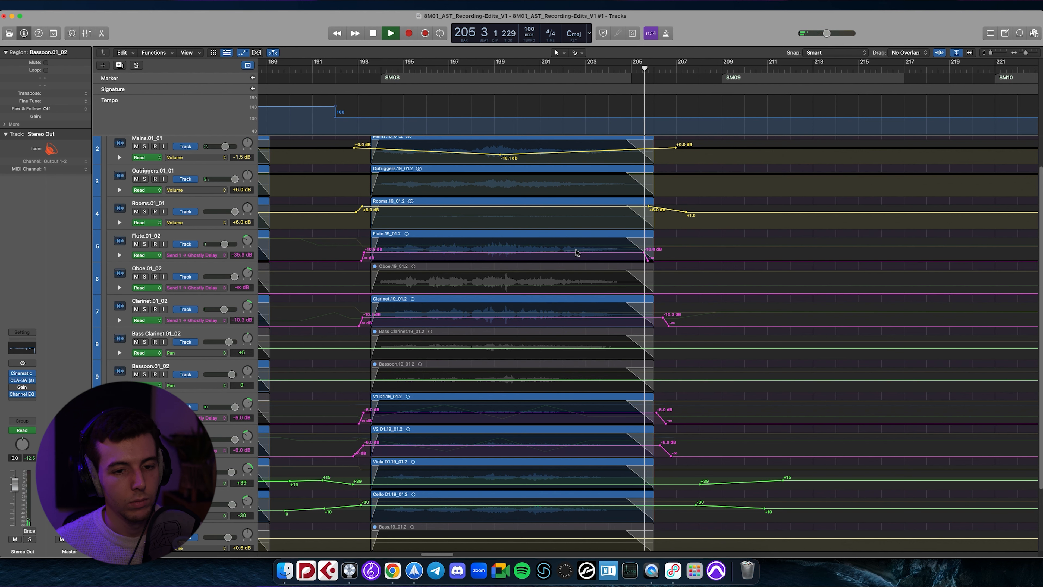
key(space)
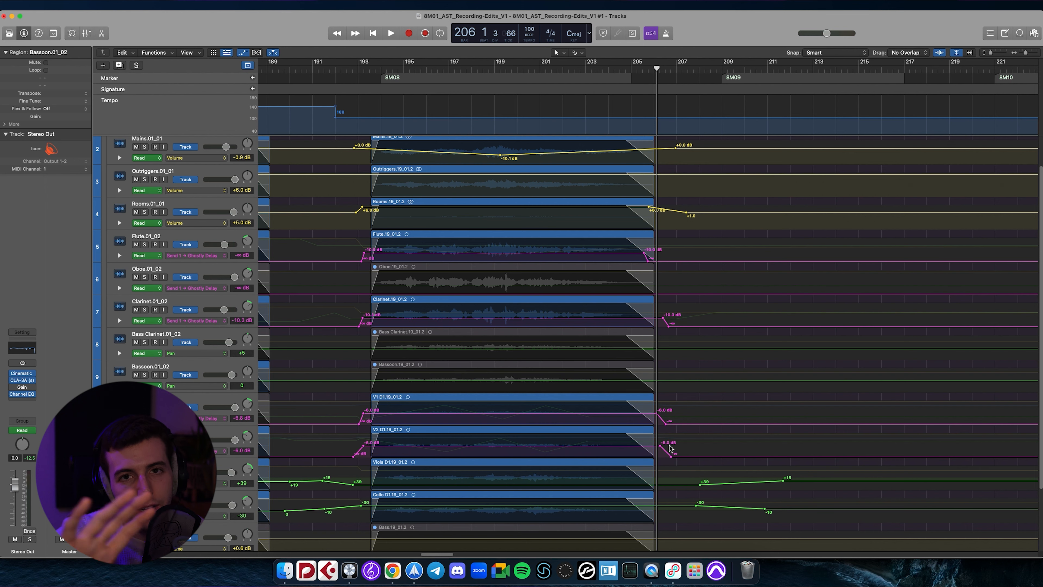
- Solo the Flute and Clarinet tracks and play them from the start of the BM08 regions
scroll(305, 236, up, 2)
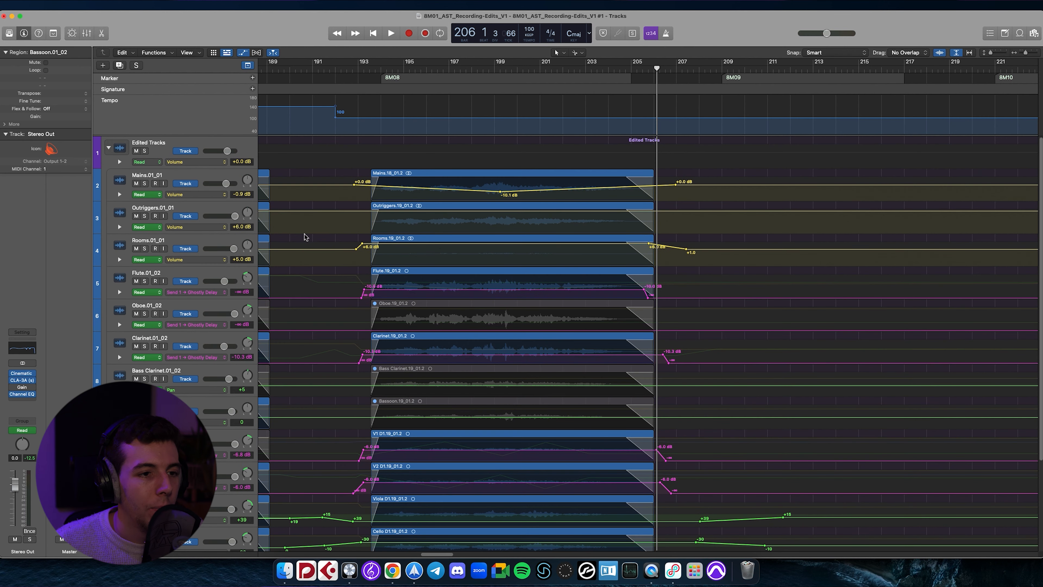
click(144, 282)
click(144, 347)
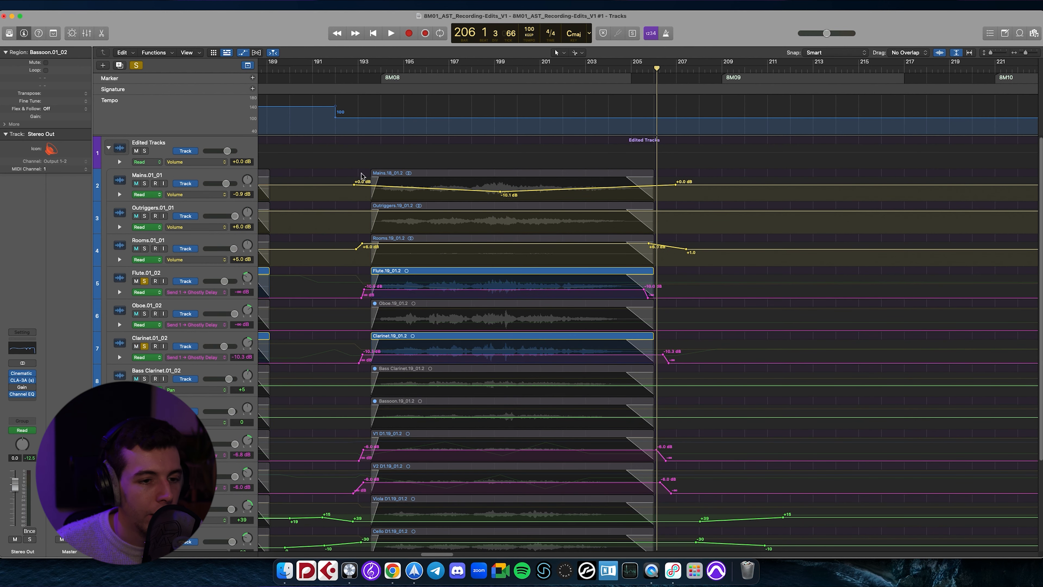
drag(389, 72, 373, 71)
key(space)
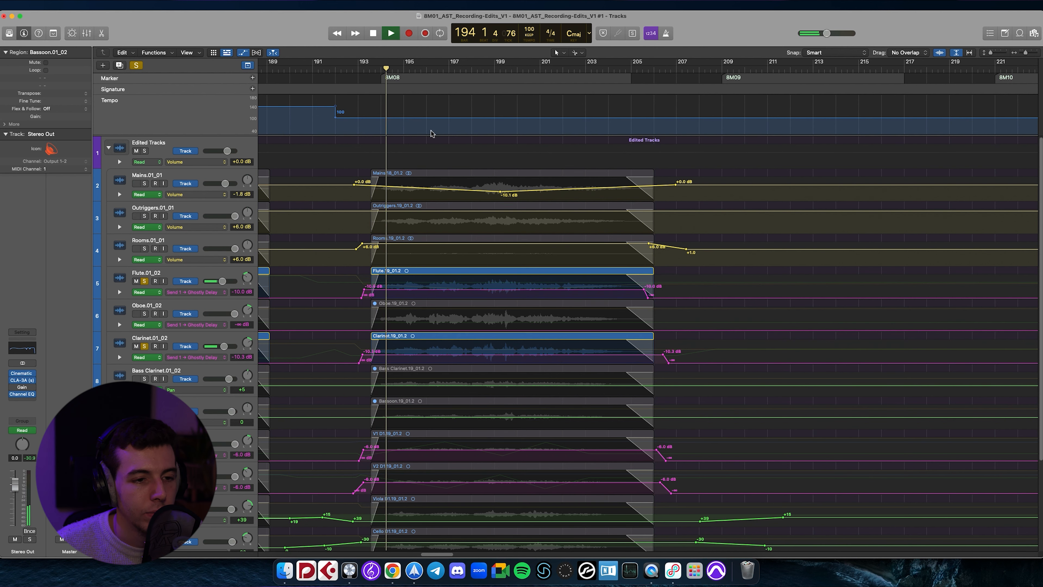